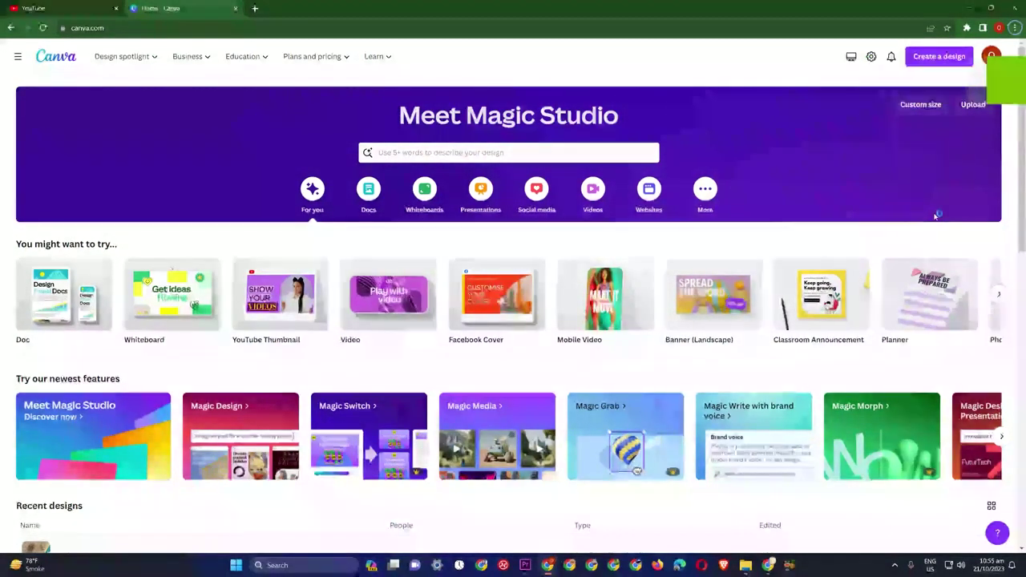
# - Open Adobe Premiere Pro and create a new project named "exmaple animation video"
pyautogui.click(525, 565)
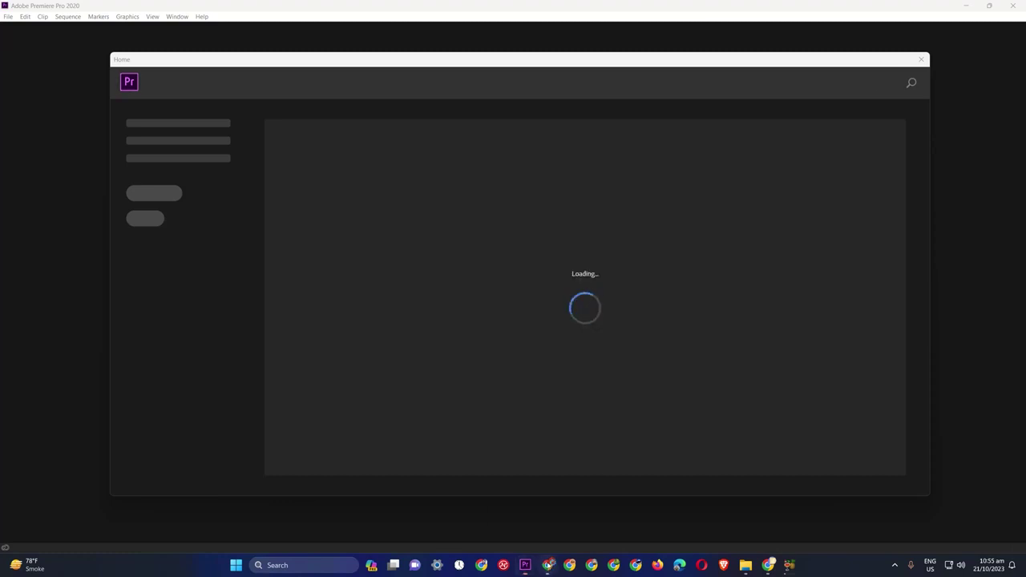
pyautogui.click(548, 567)
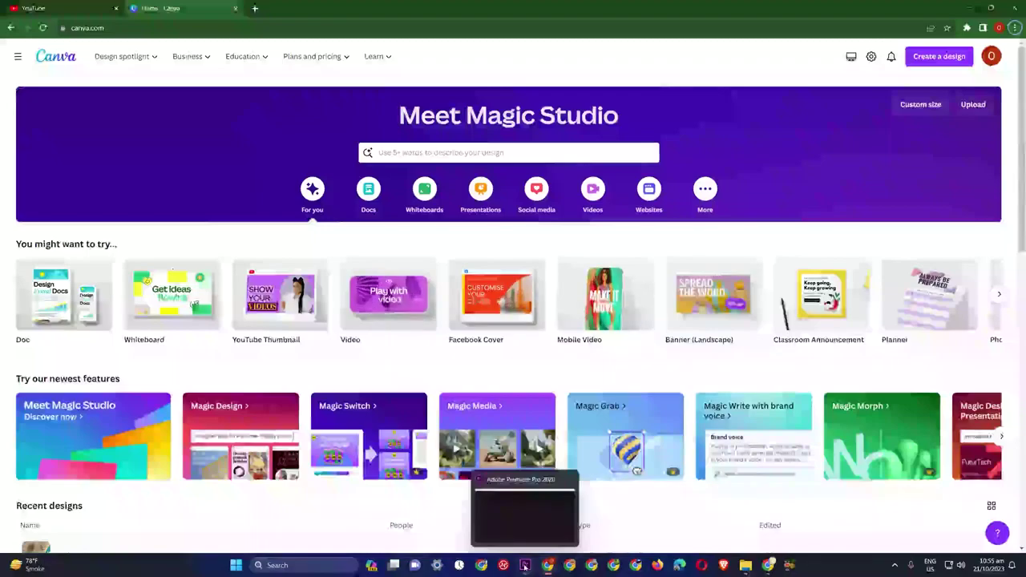
pyautogui.click(525, 567)
pyautogui.click(146, 188)
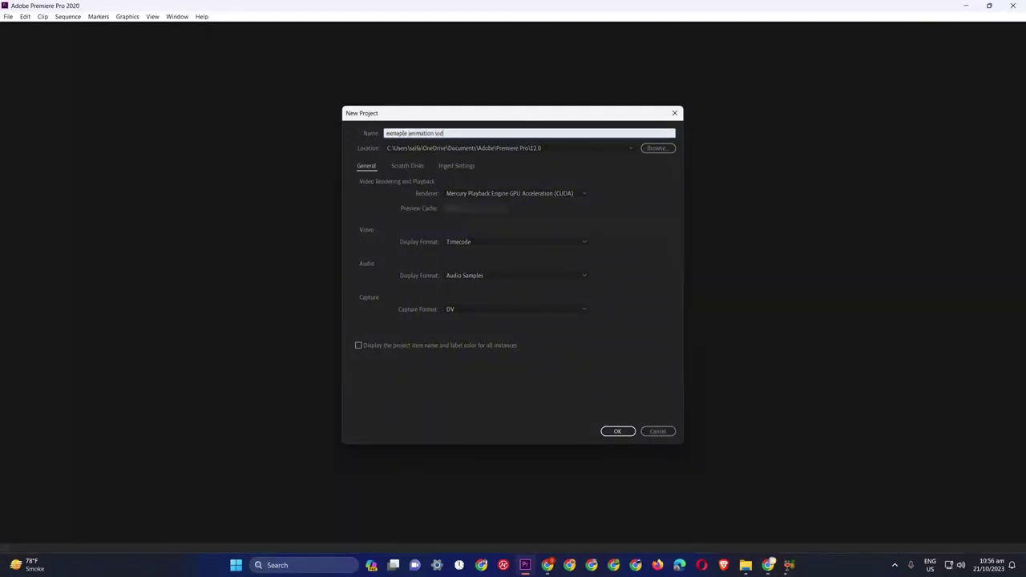
pyautogui.press('Return')
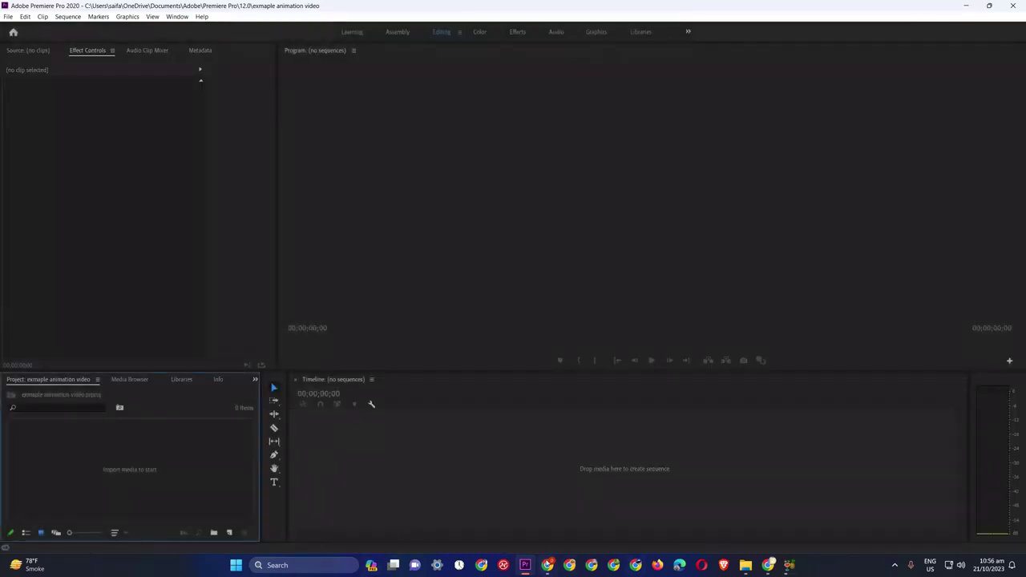
# - Switch to YouTube in the browser and search for "abc video"
pyautogui.click(547, 565)
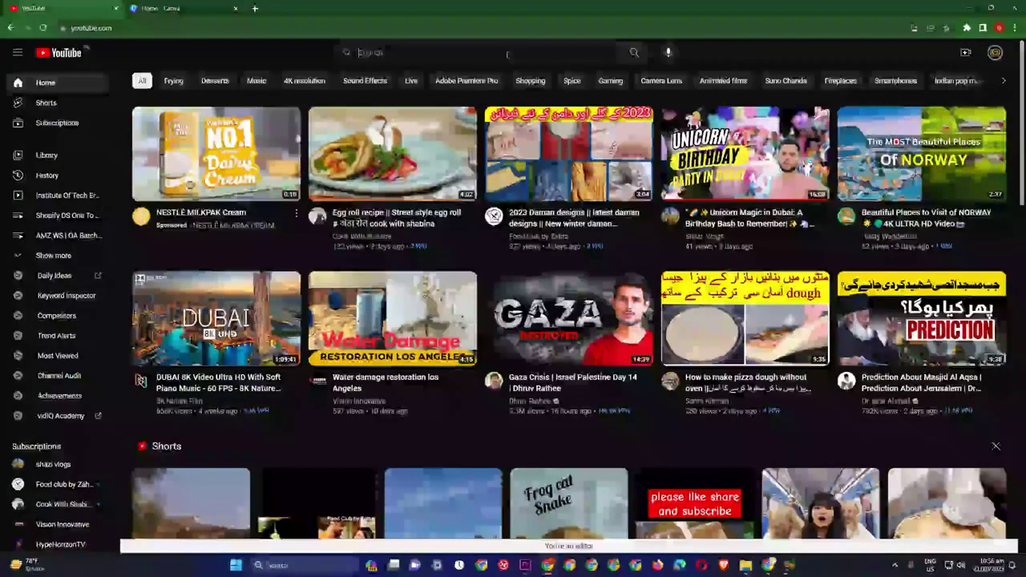
pyautogui.click(507, 53)
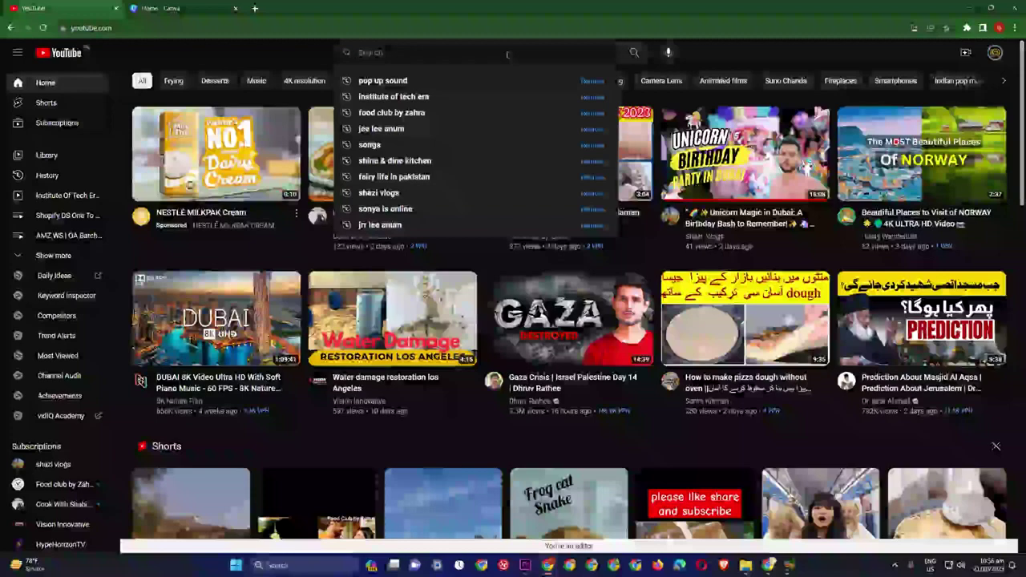
pyautogui.write('c video')
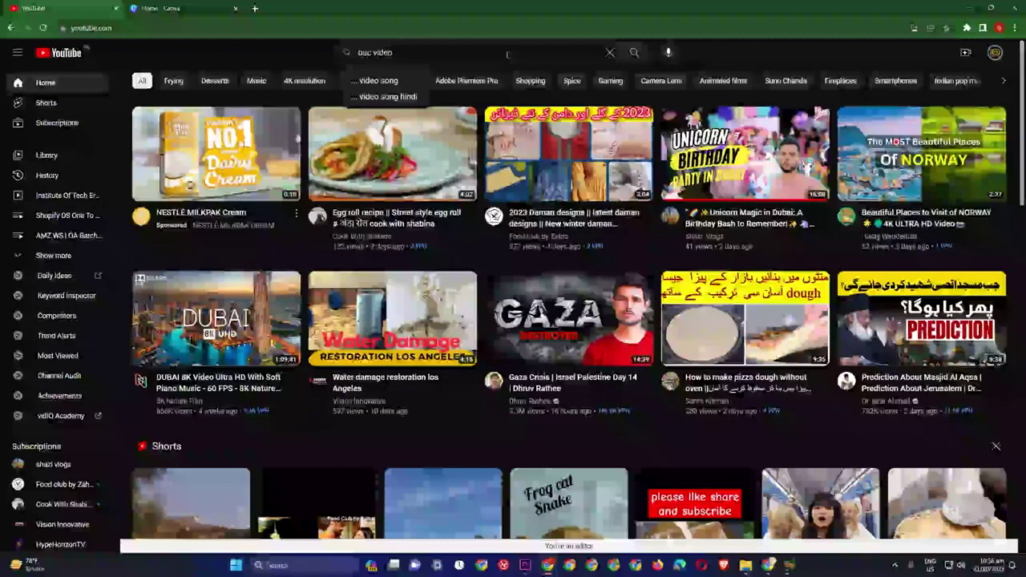
pyautogui.press('Return')
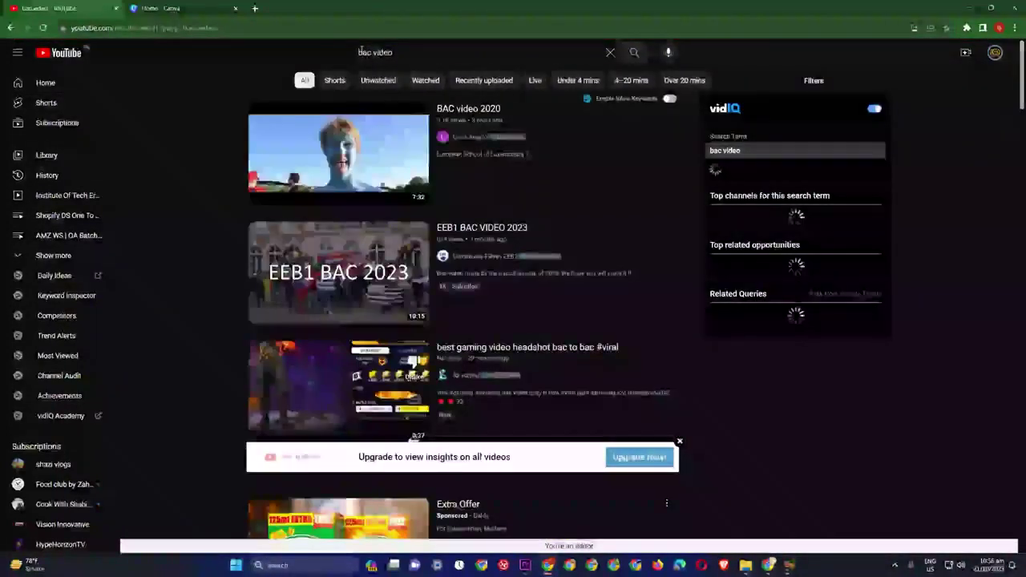
pyautogui.click(367, 52)
pyautogui.press('BackSpace')
pyautogui.press('BackSpace')
pyautogui.press('BackSpace')
pyautogui.write('abc')
pyautogui.press('Return')
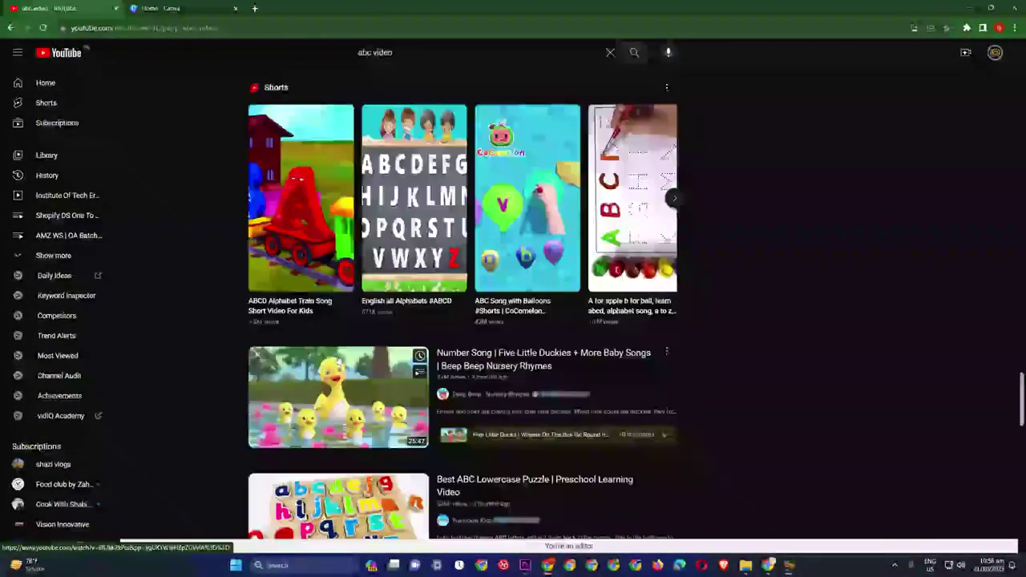
# - Open "Best ABC Lowercase Puzzle | Preschool Learning Video" from the results and play it full screen
pyautogui.scroll(-3, 337, 360)
pyautogui.click(335, 273)
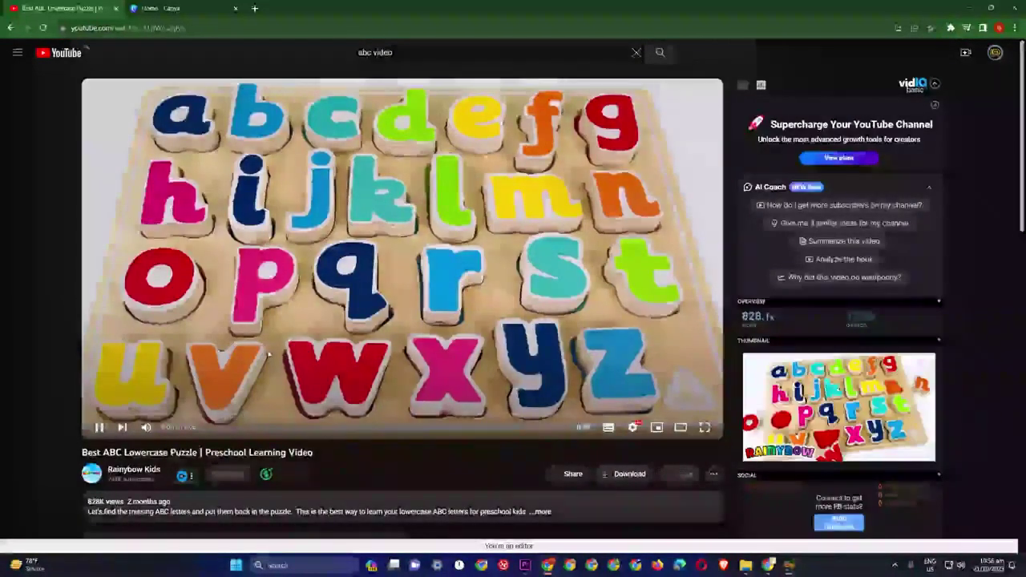
pyautogui.click(704, 426)
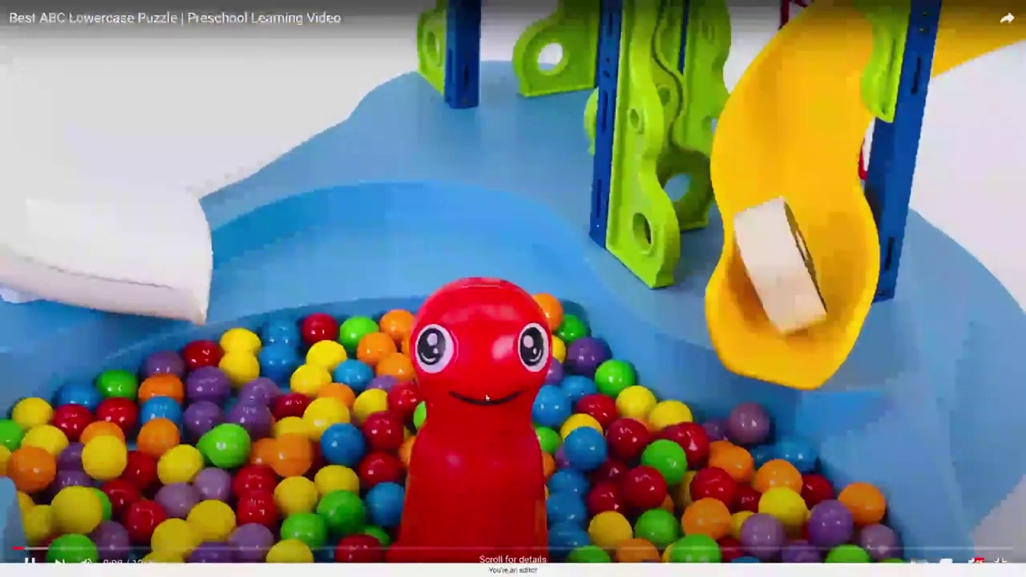
pyautogui.click(487, 396)
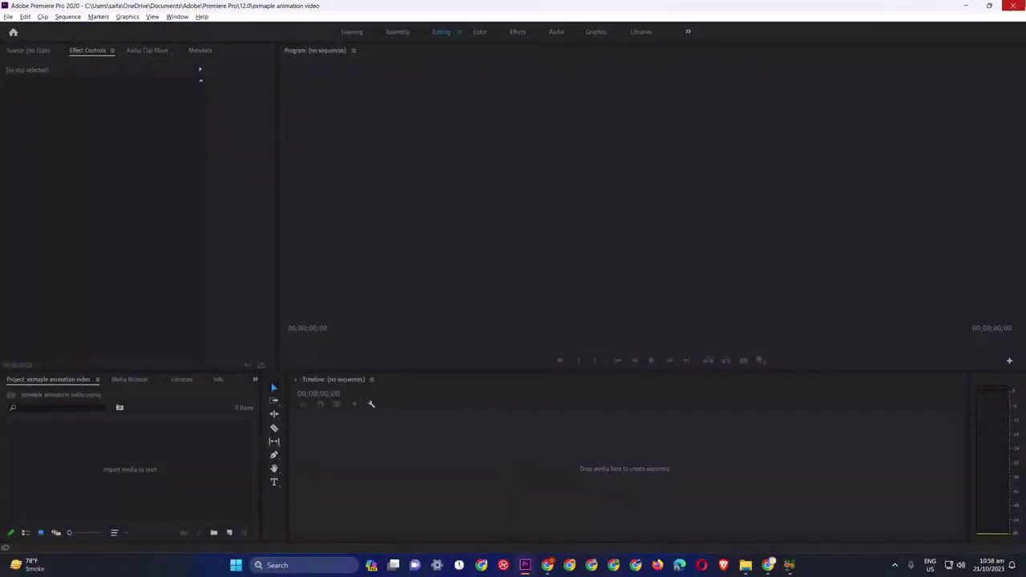
# - Place the recording "Desktop 2023.10.21 - 10.57.26.03" from the Desktop videos folder on the Premiere Pro timeline and preview it from the start
pyautogui.click(752, 570)
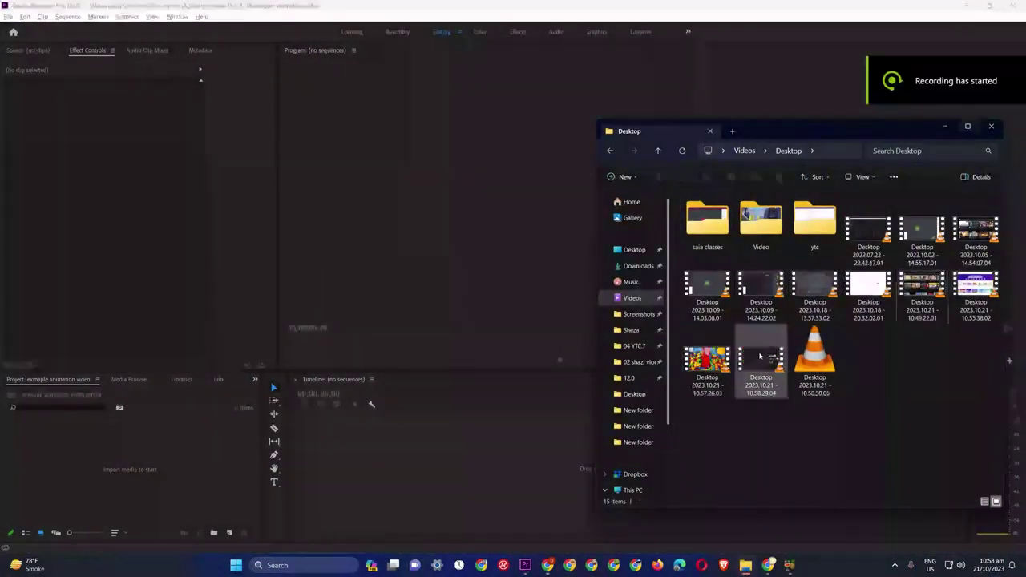
pyautogui.click(757, 358)
pyautogui.click(709, 371)
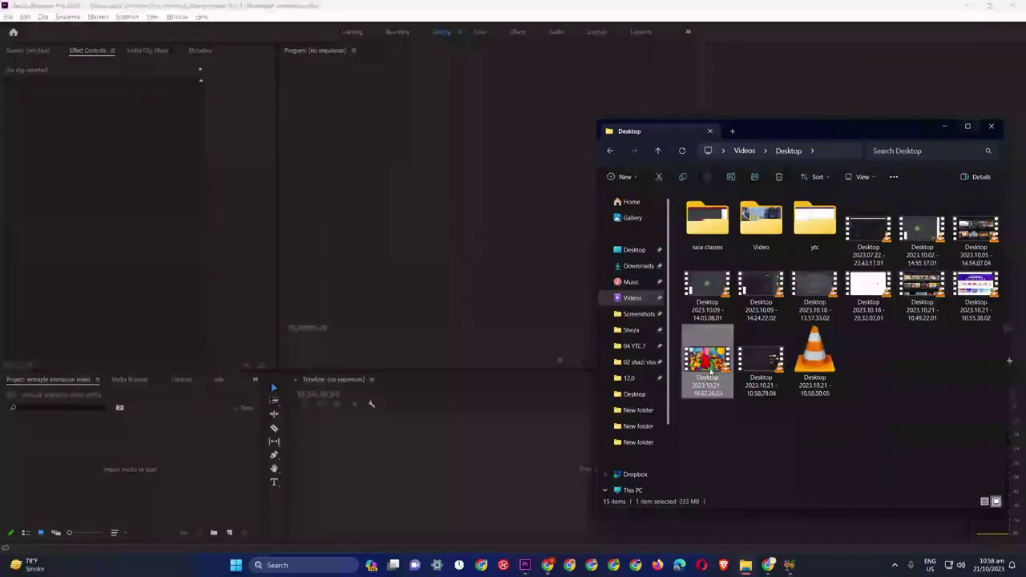
pyautogui.moveTo(708, 372); pyautogui.dragTo(470, 460)
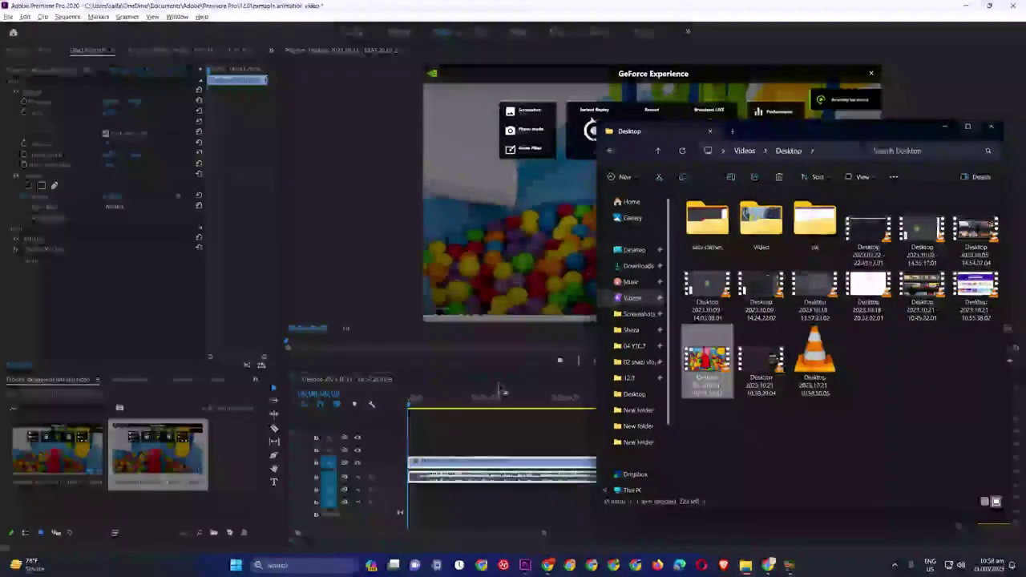
pyautogui.moveTo(502, 395); pyautogui.dragTo(394, 412)
pyautogui.press('space')
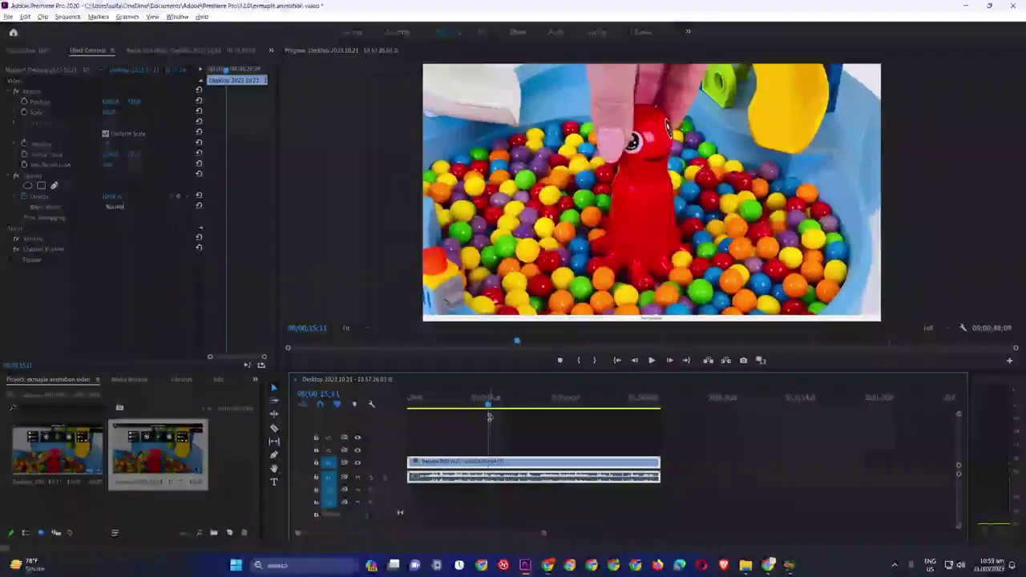
# - Unlink the clip's audio from its video and delete the audio
pyautogui.rightClick(549, 475)
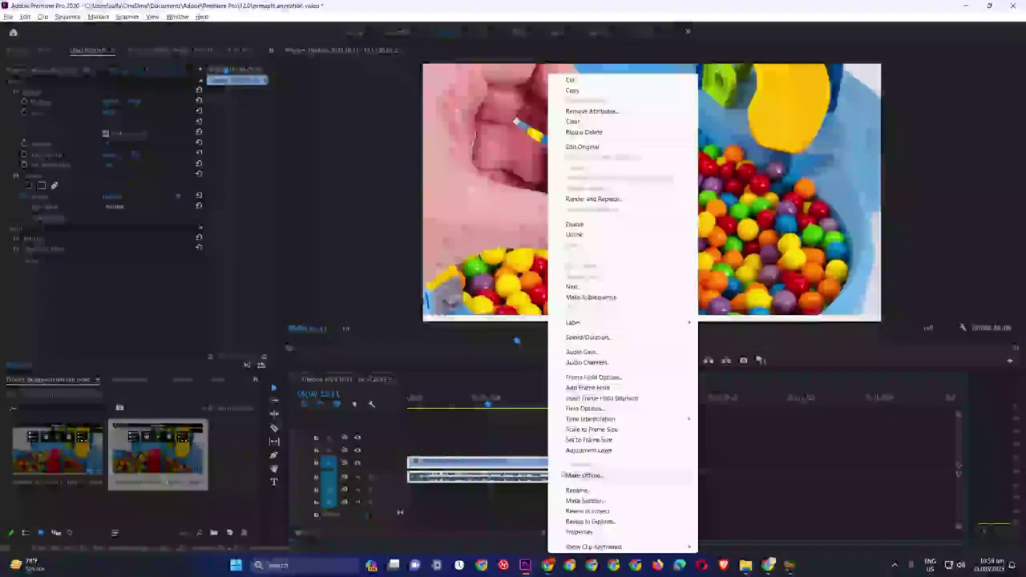
pyautogui.click(595, 239)
pyautogui.click(579, 478)
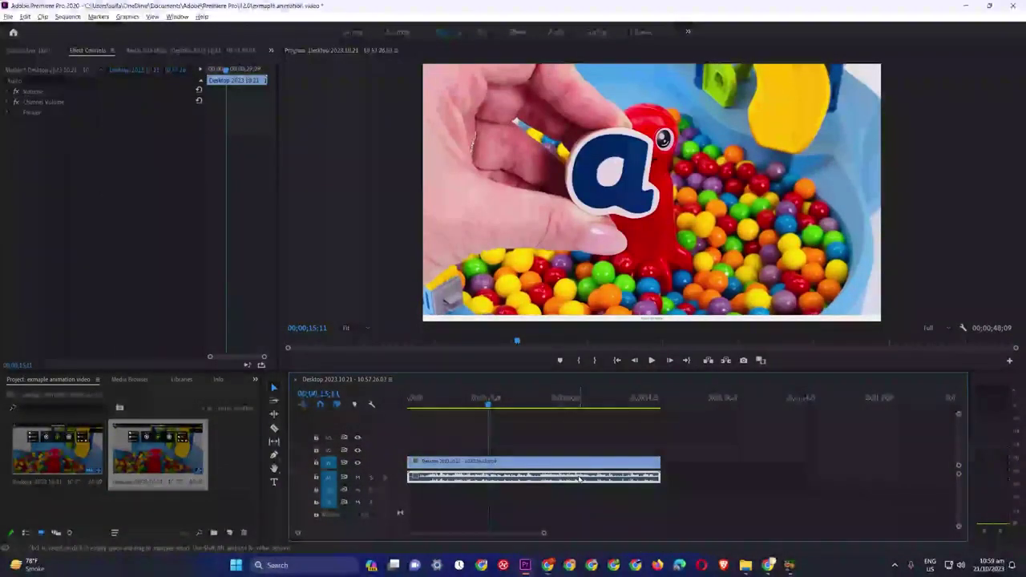
pyautogui.press('Delete')
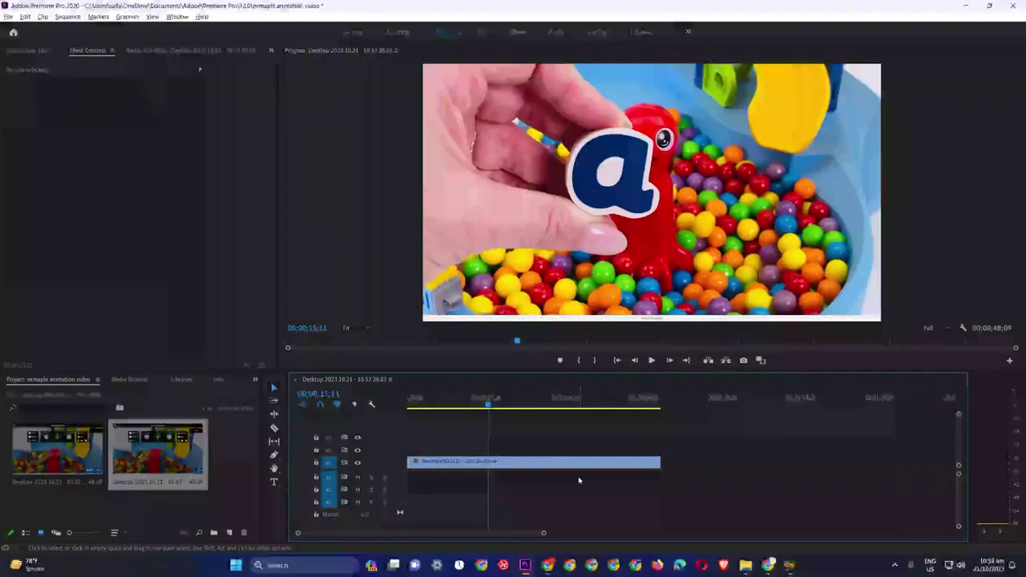
# - Trim the video clip's start at 00;00;15;11 and, with the clip at the sequence start, its end at 00;00;24;10
pyautogui.click(527, 463)
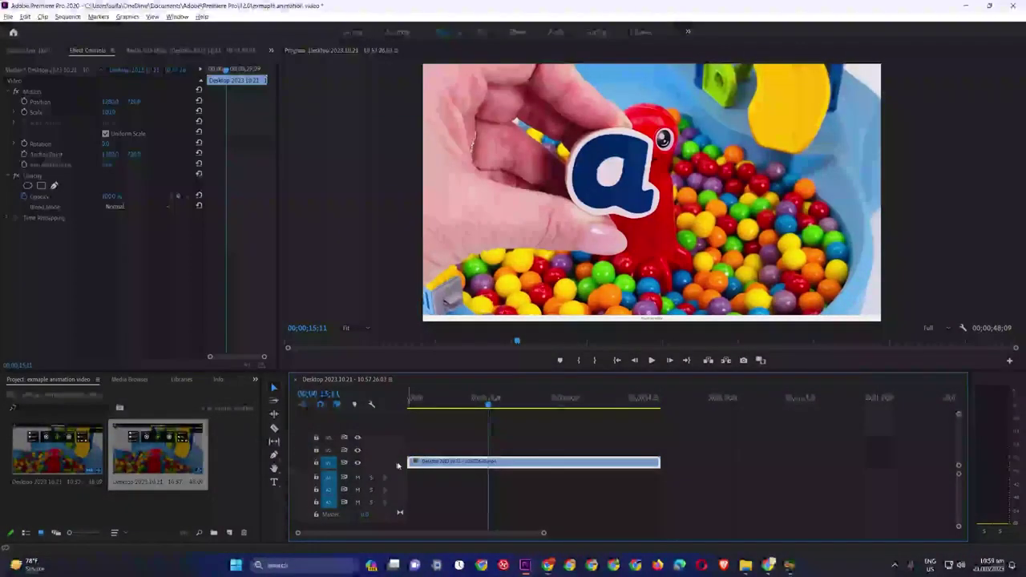
pyautogui.moveTo(411, 463); pyautogui.dragTo(490, 463)
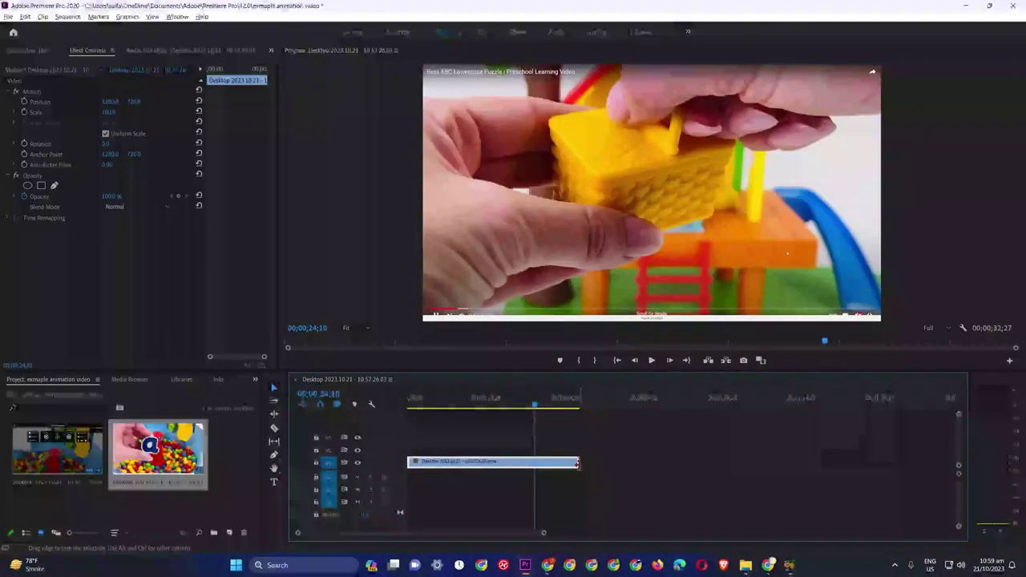
pyautogui.moveTo(576, 464); pyautogui.dragTo(532, 465)
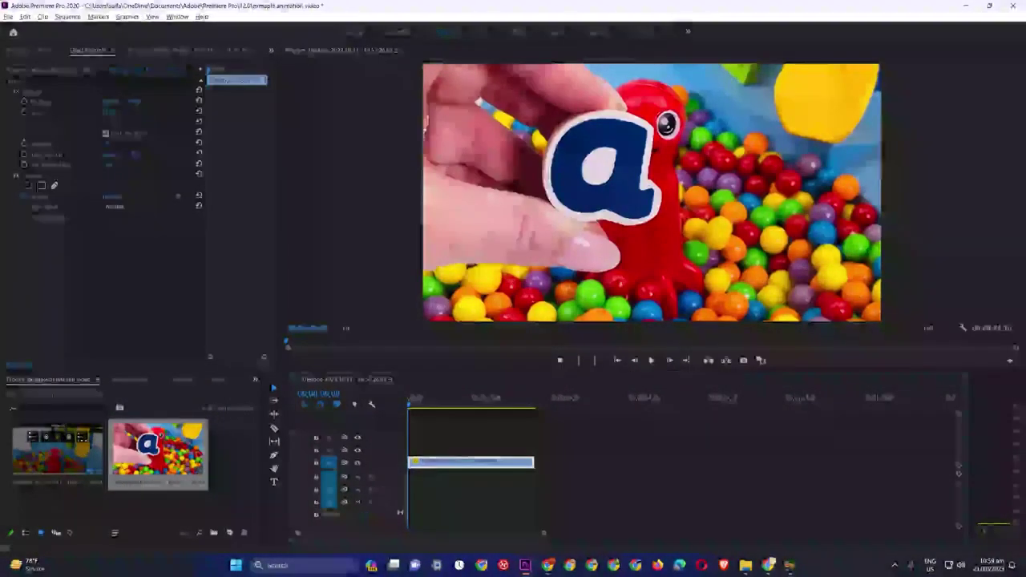
# - Switch to Canva in the browser, search the design types for "video" and create a blank Video design
pyautogui.click(550, 564)
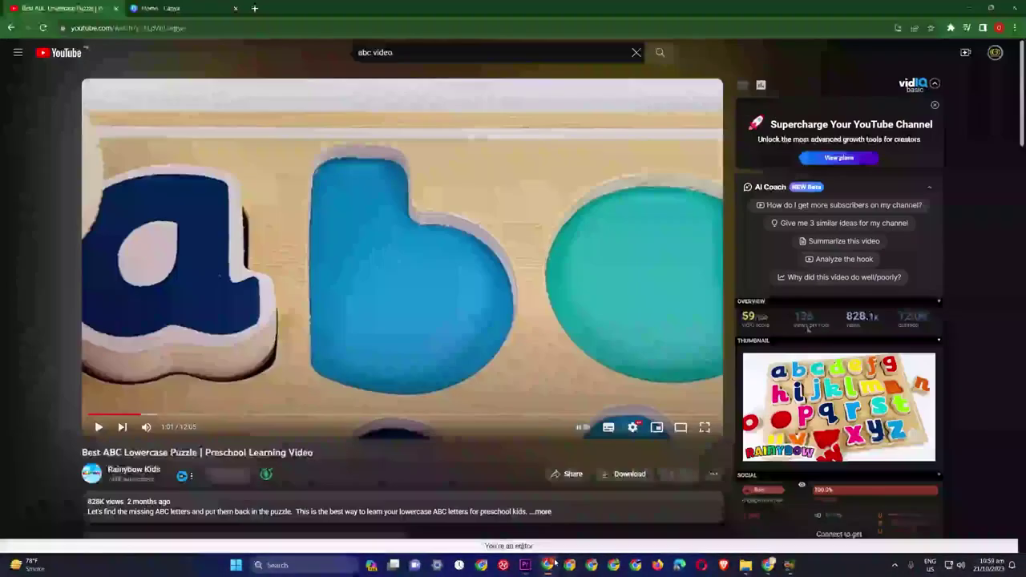
pyautogui.click(195, 7)
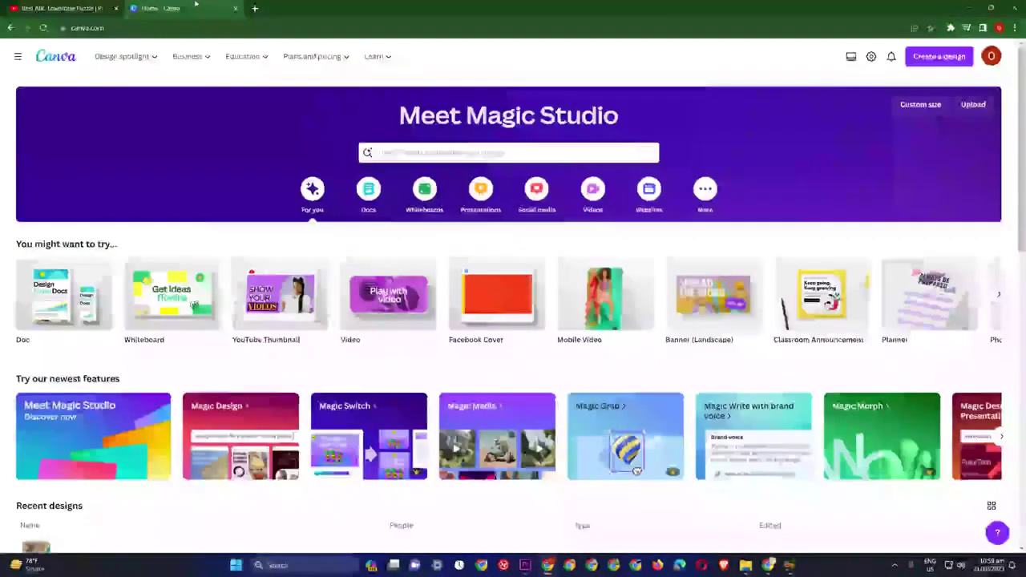
pyautogui.click(962, 58)
pyautogui.write('J')
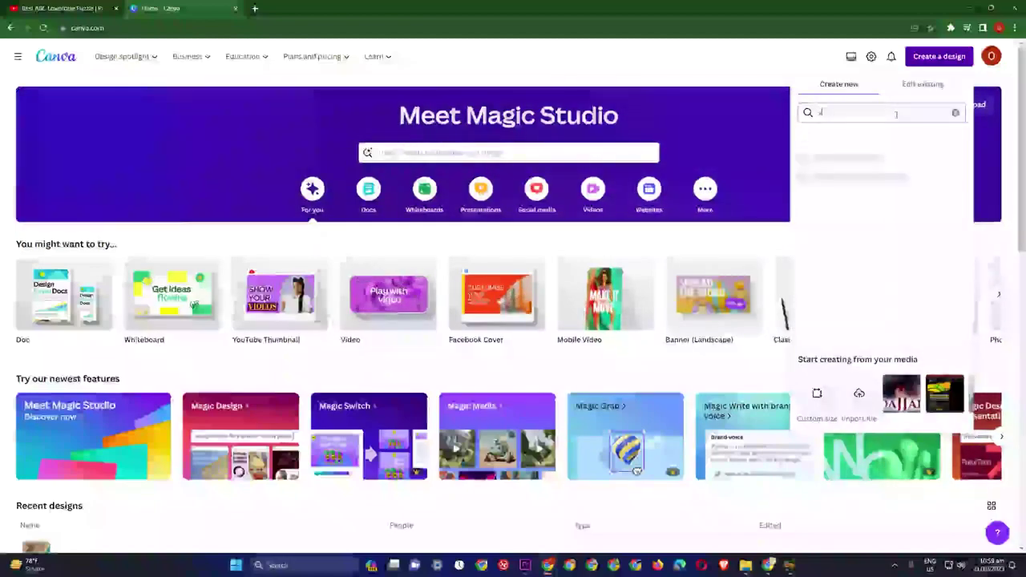
pyautogui.write('ideo')
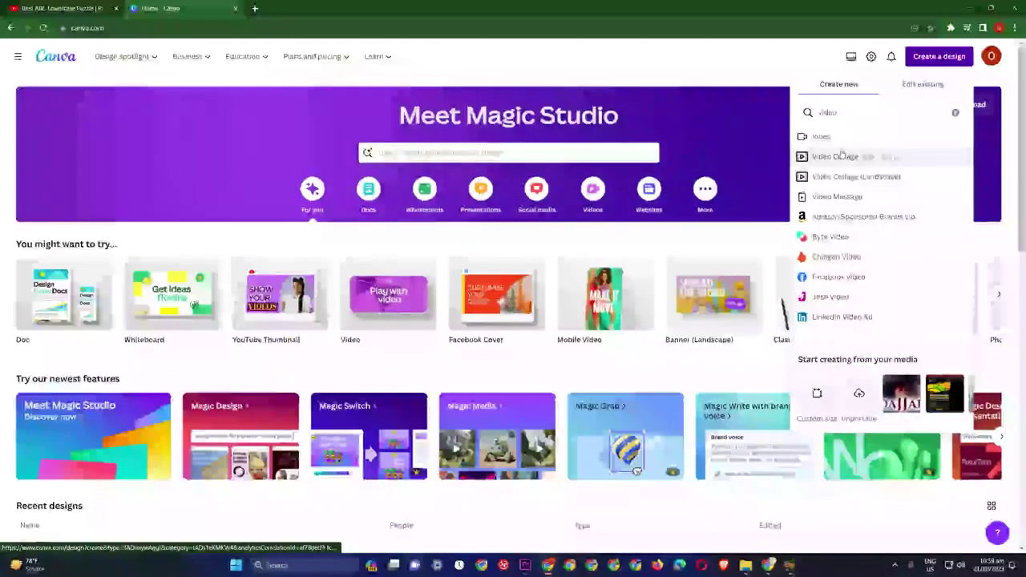
pyautogui.click(839, 134)
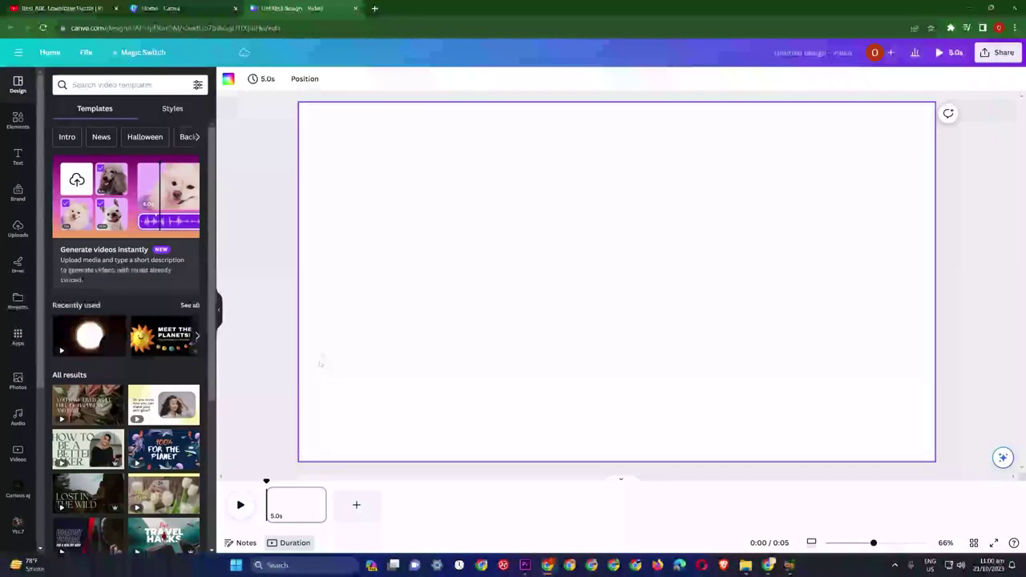
# - Set the blank page's background to a solid bright green, #00FF02
pyautogui.click(292, 503)
pyautogui.click(228, 78)
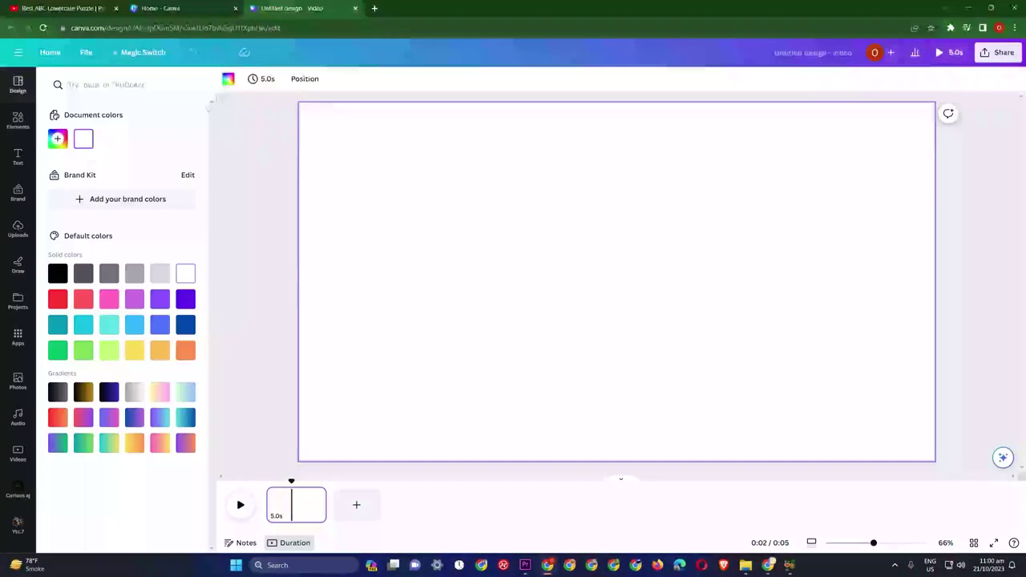
pyautogui.click(59, 139)
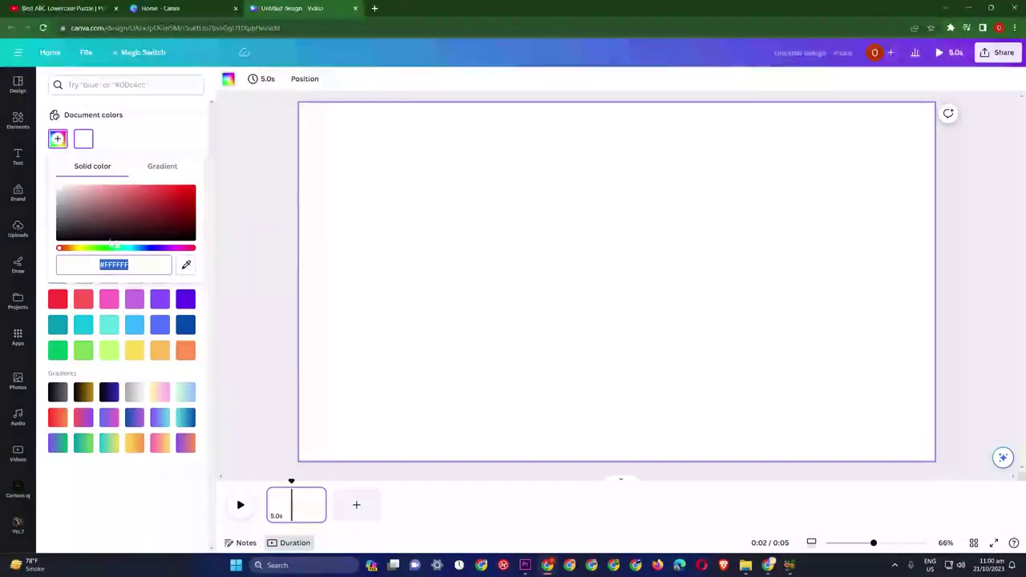
pyautogui.click(113, 248)
pyautogui.moveTo(161, 210); pyautogui.dragTo(228, 183)
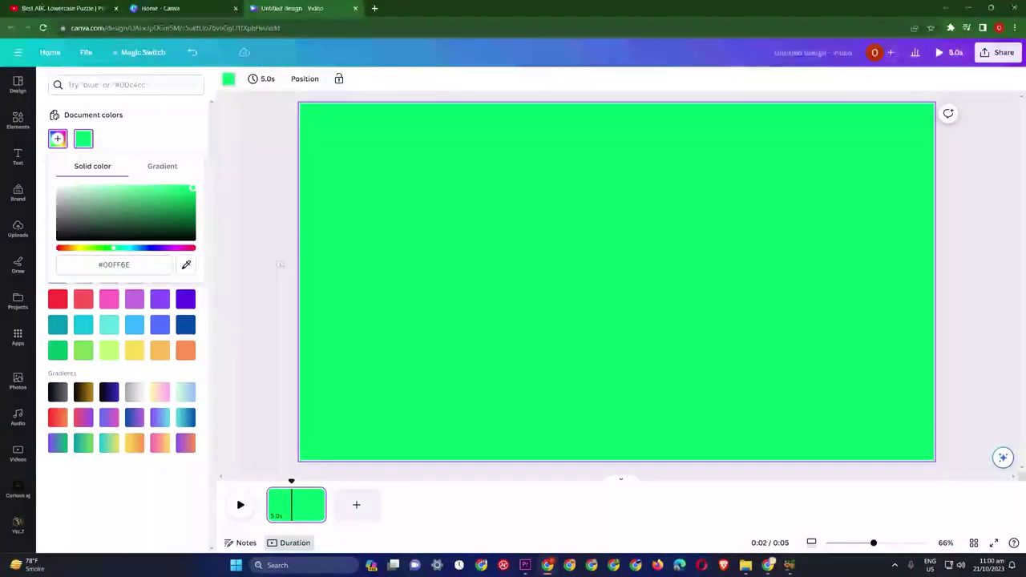
pyautogui.moveTo(113, 249); pyautogui.dragTo(105, 249)
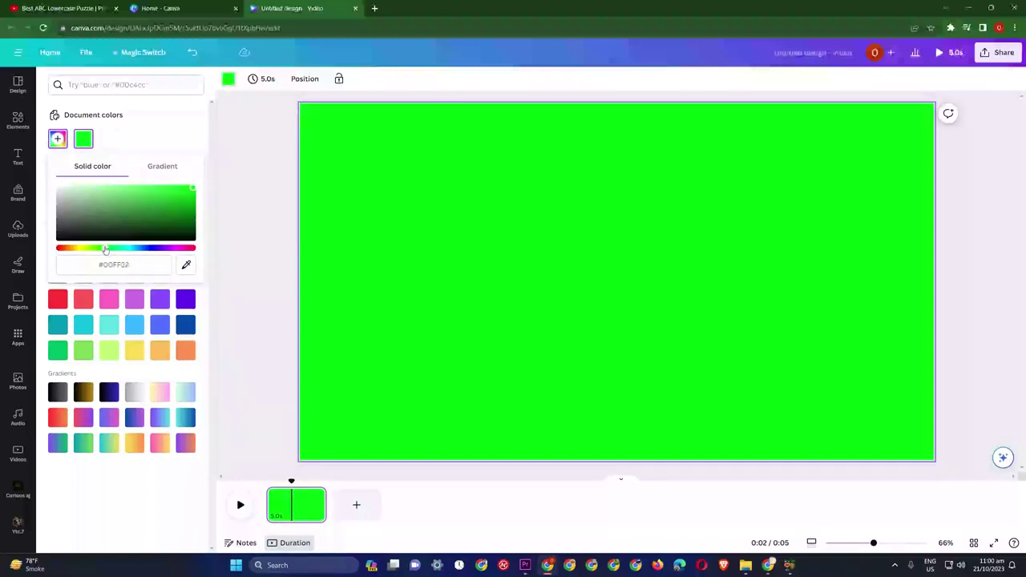
pyautogui.click(279, 353)
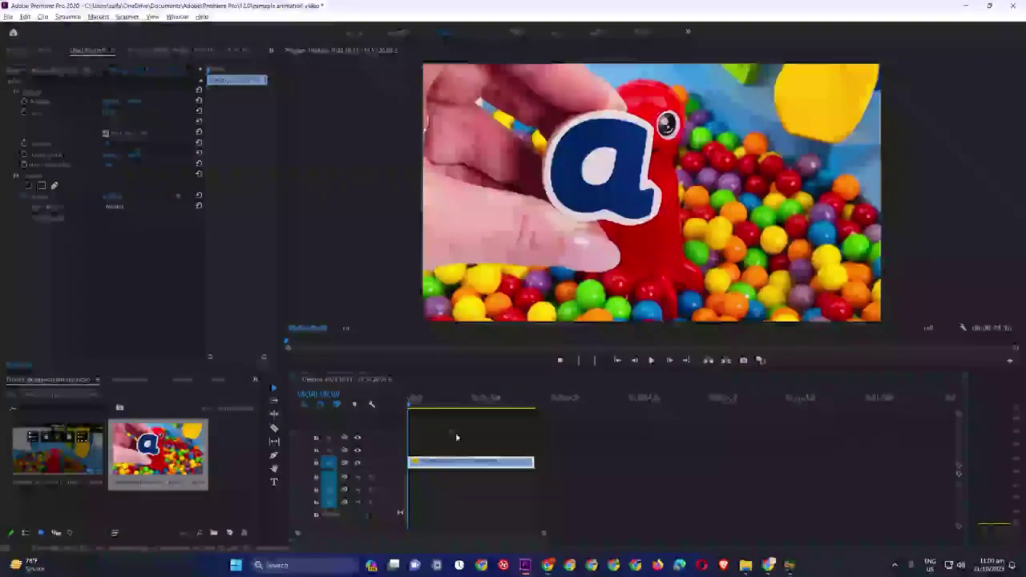
# - Check the clip's first frame at the start of the Premiere Pro sequence and return to the Canva design
pyautogui.click(418, 406)
pyautogui.moveTo(418, 406); pyautogui.dragTo(394, 407)
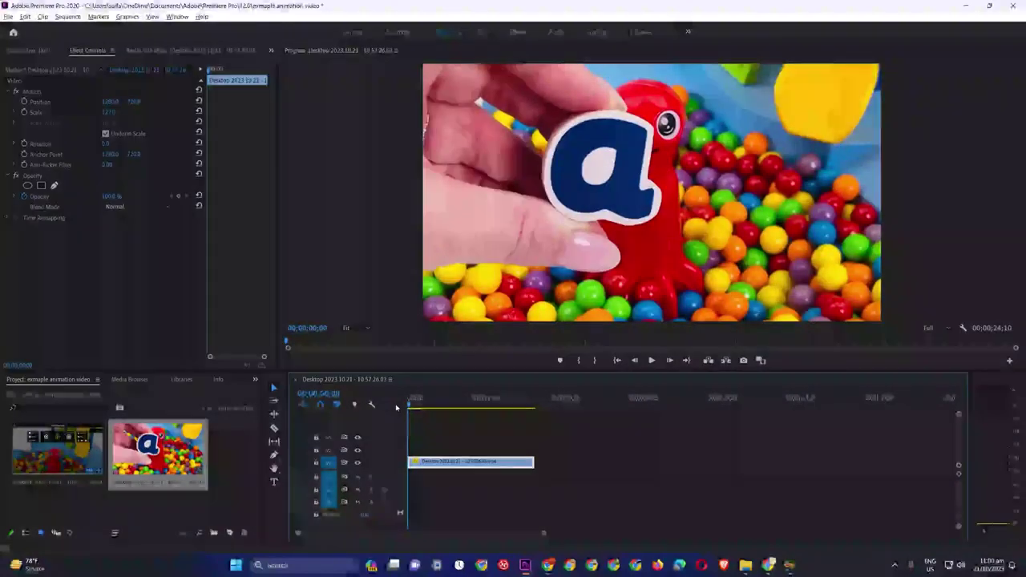
pyautogui.moveTo(410, 406)
pyautogui.mouseDown()
pyautogui.moveTo(421, 407)
pyautogui.moveTo(407, 407)
pyautogui.mouseUp()
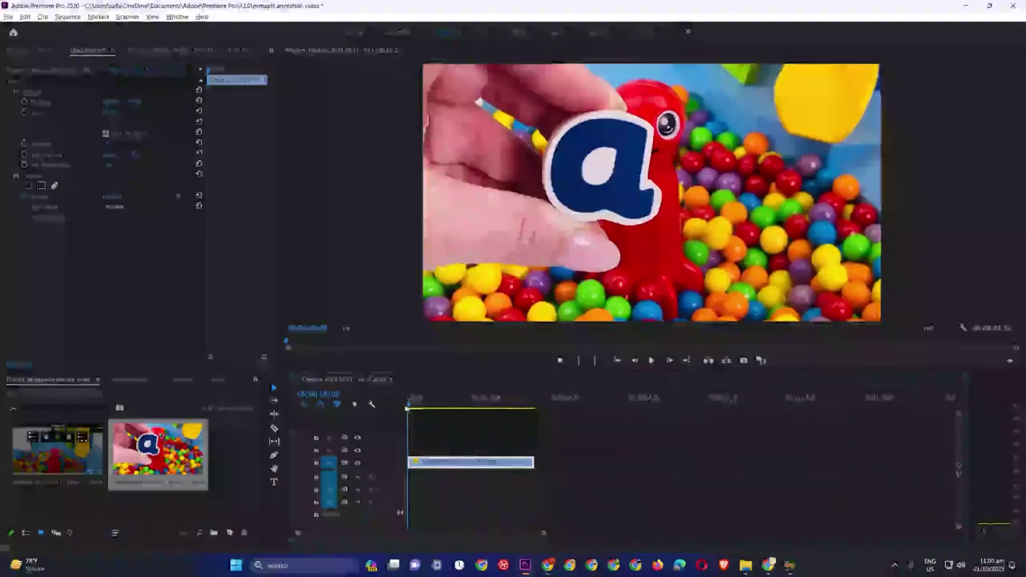
pyautogui.click(548, 565)
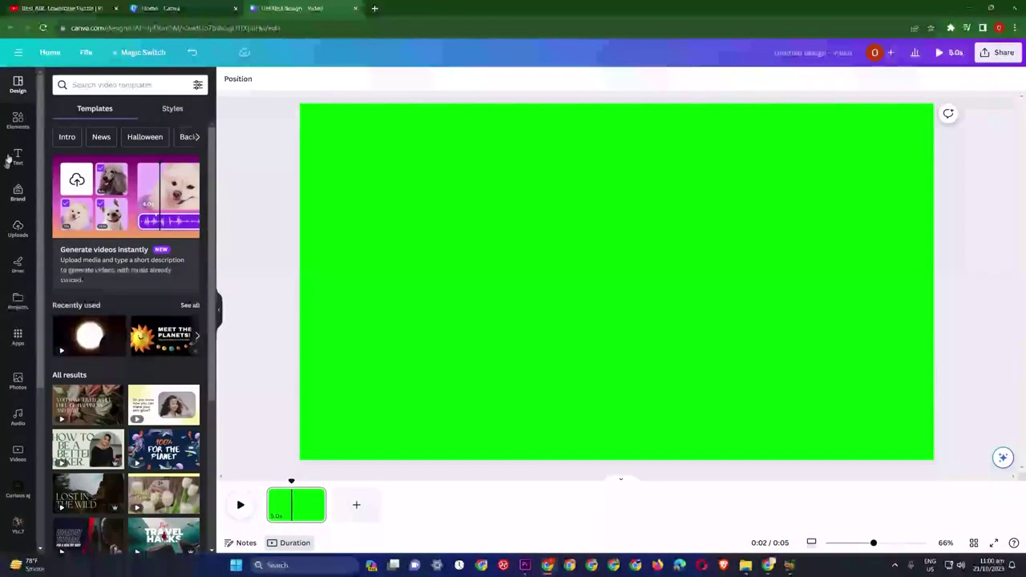
# - Search the elements for "eyes", add the cartoon eyes graphic looking left, and move it to the upper-left area of the page
pyautogui.click(18, 120)
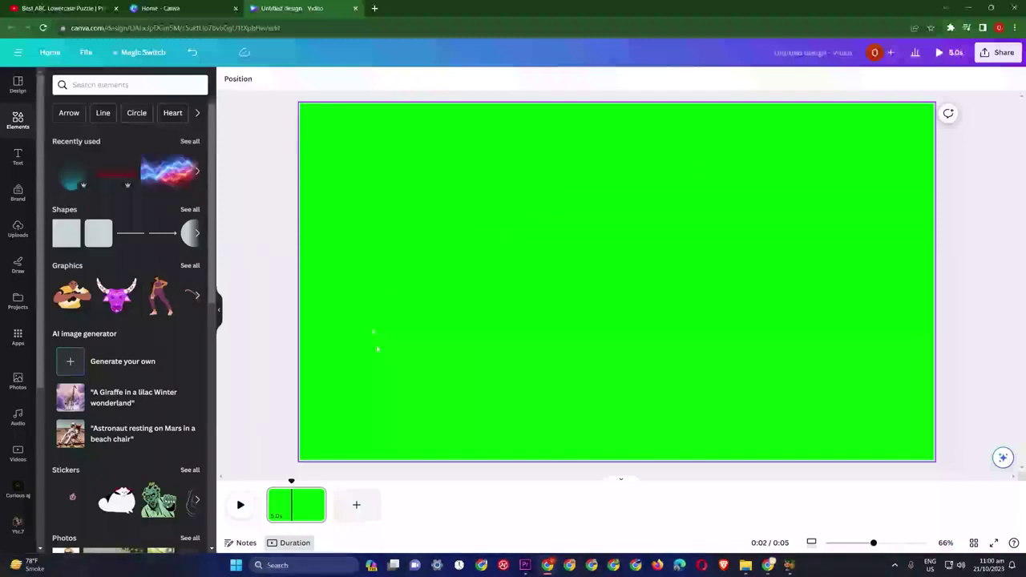
pyautogui.click(140, 90)
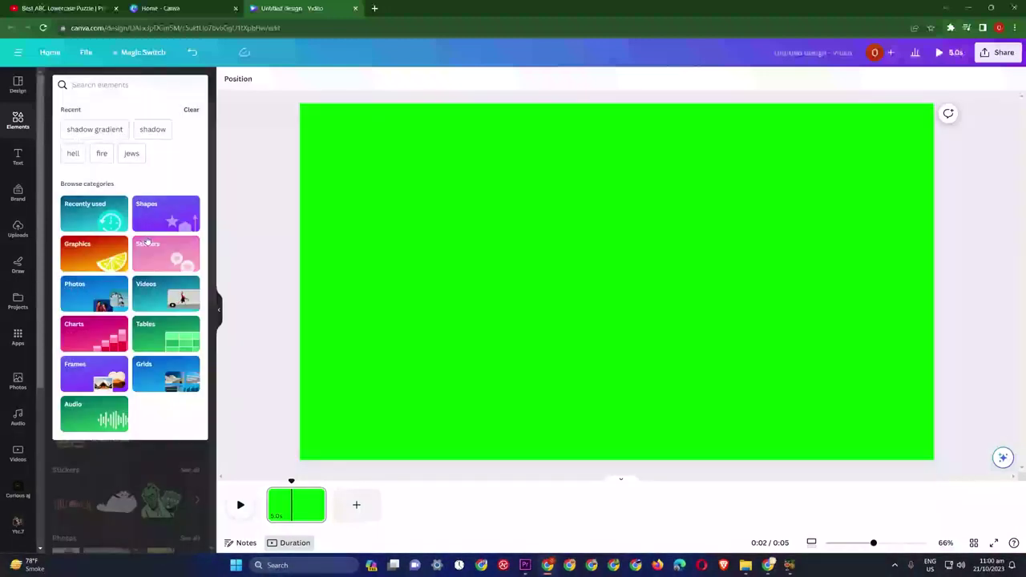
pyautogui.write('eyes')
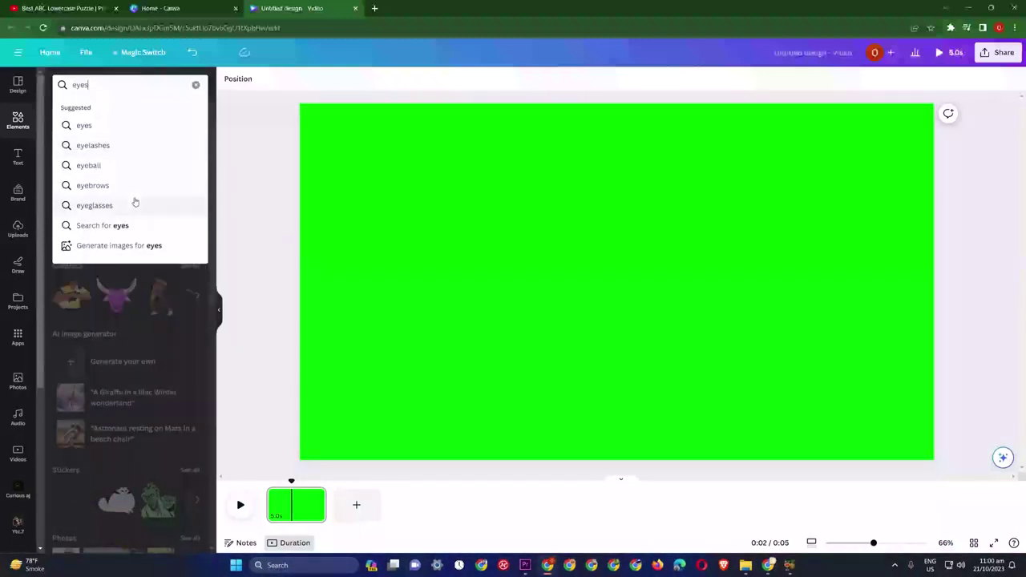
pyautogui.press('Return')
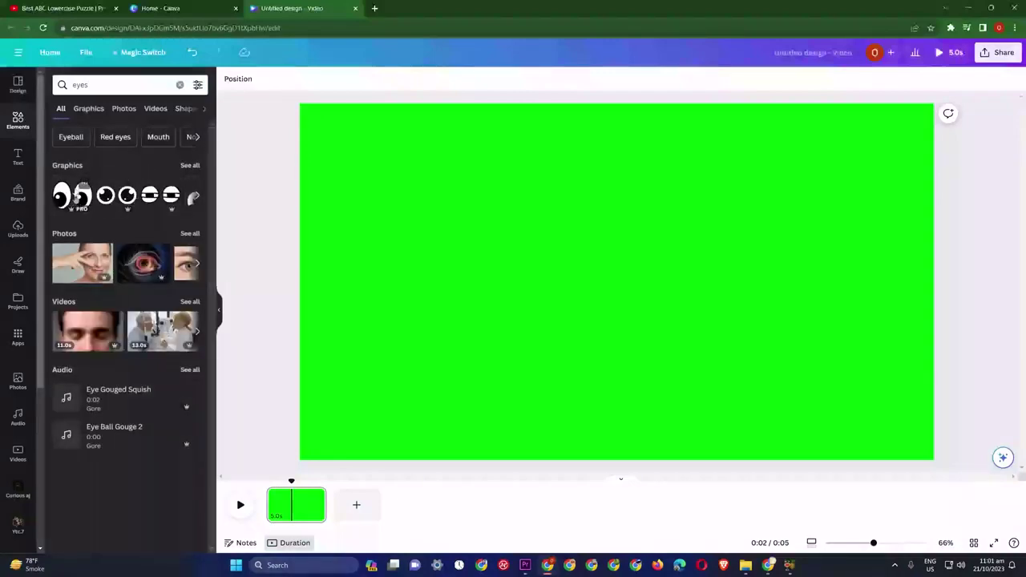
pyautogui.click(75, 195)
pyautogui.moveTo(674, 349); pyautogui.dragTo(567, 307)
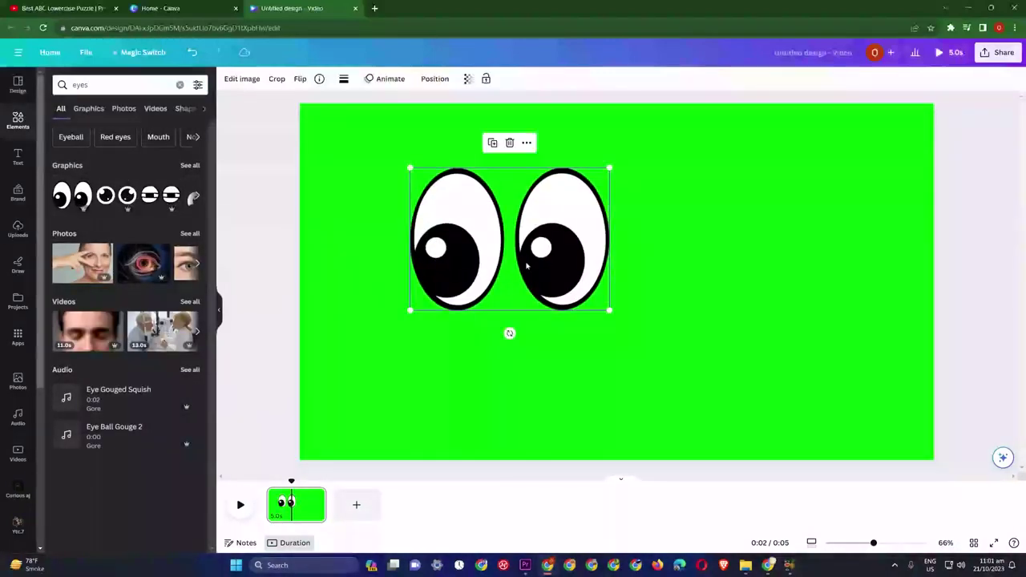
# - Search the elements for "a", add the letter A graphic with a cartoon face, and enlarge it
pyautogui.click(180, 85)
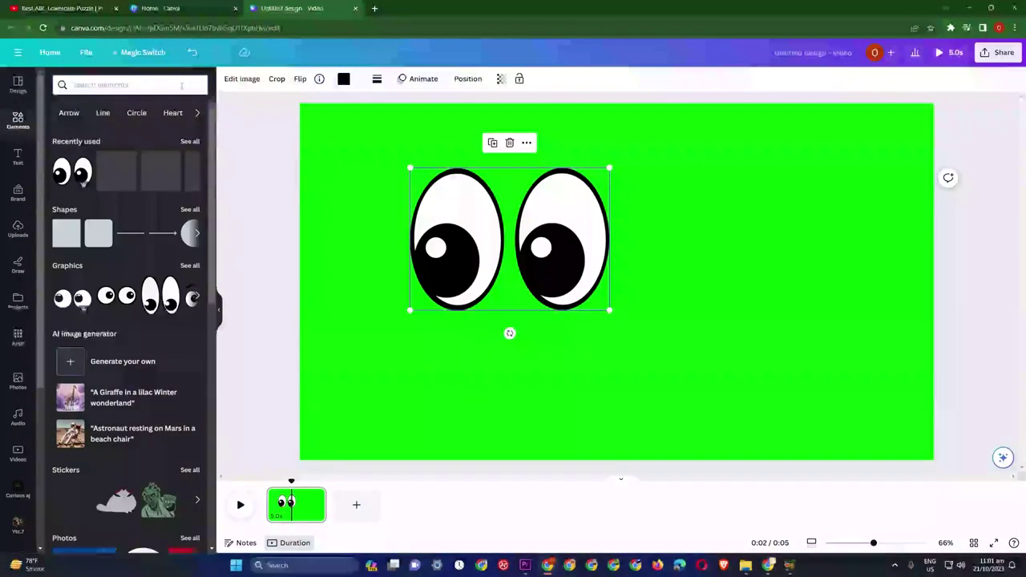
pyautogui.write('a')
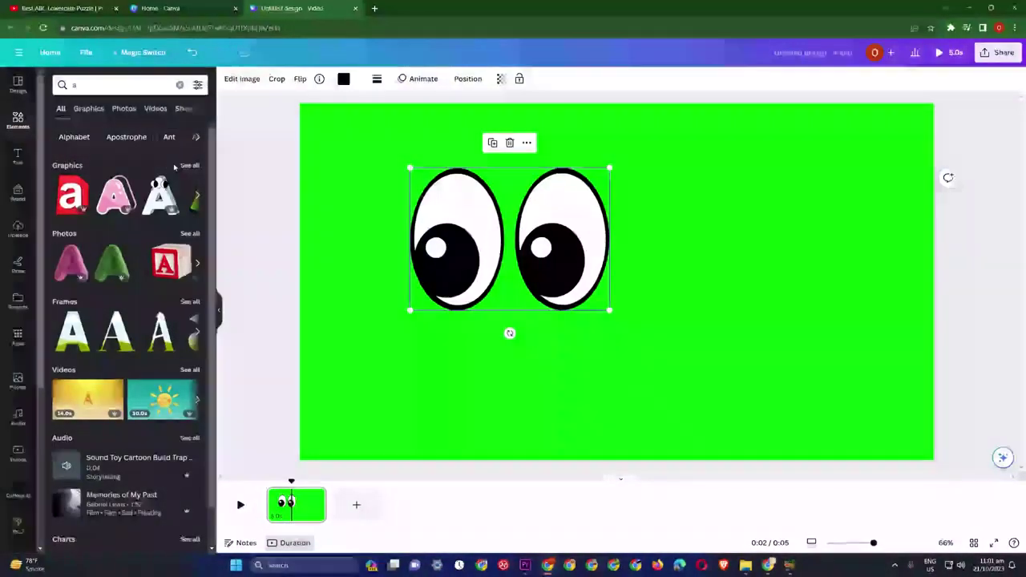
pyautogui.click(160, 194)
pyautogui.moveTo(655, 347); pyautogui.dragTo(778, 447)
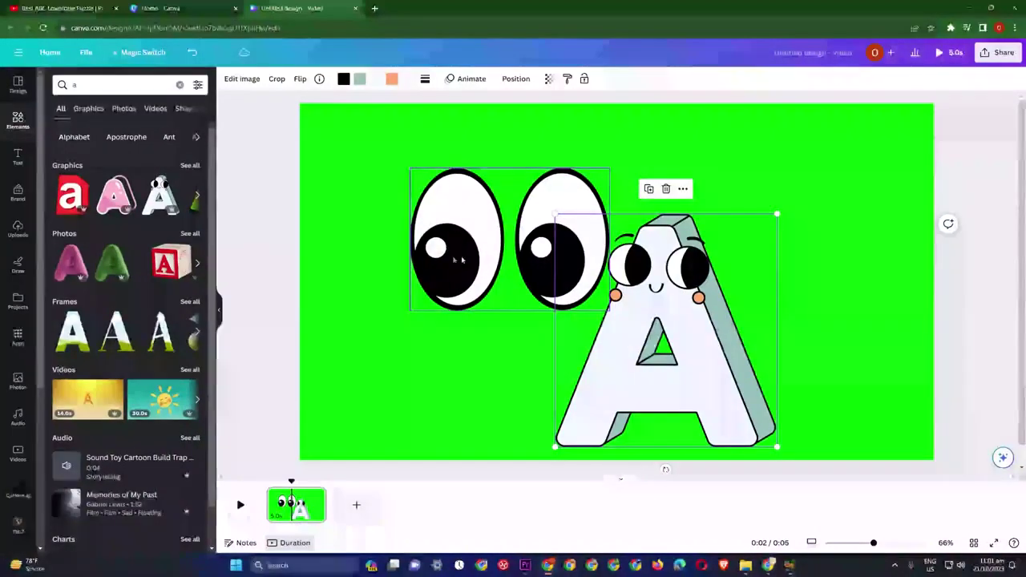
# - Arrange the graphics side by side, with the eyes on the left half and the letter A on the right half
pyautogui.moveTo(602, 390); pyautogui.dragTo(721, 336)
pyautogui.moveTo(519, 244); pyautogui.dragTo(469, 282)
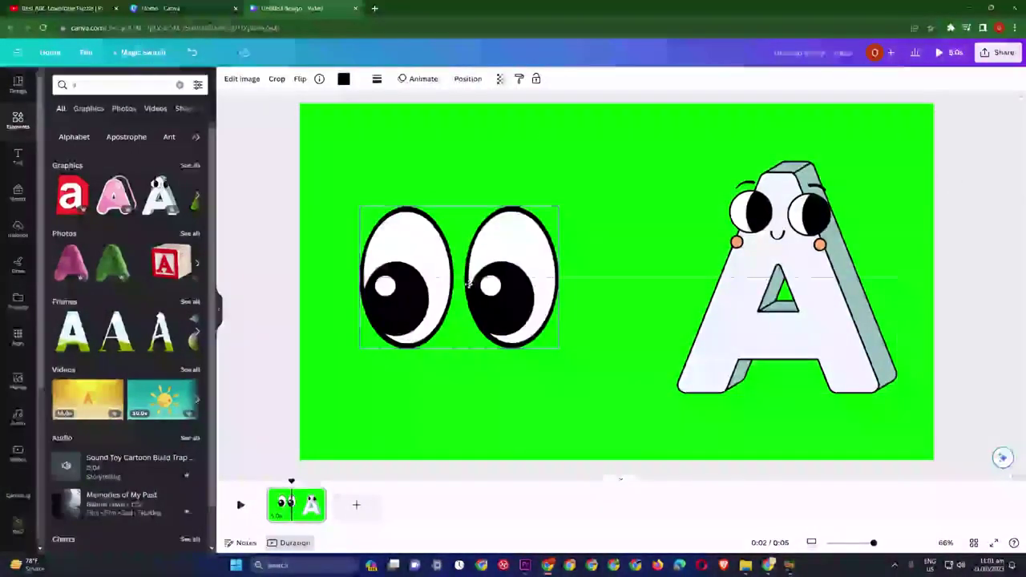
pyautogui.moveTo(786, 305); pyautogui.dragTo(719, 319)
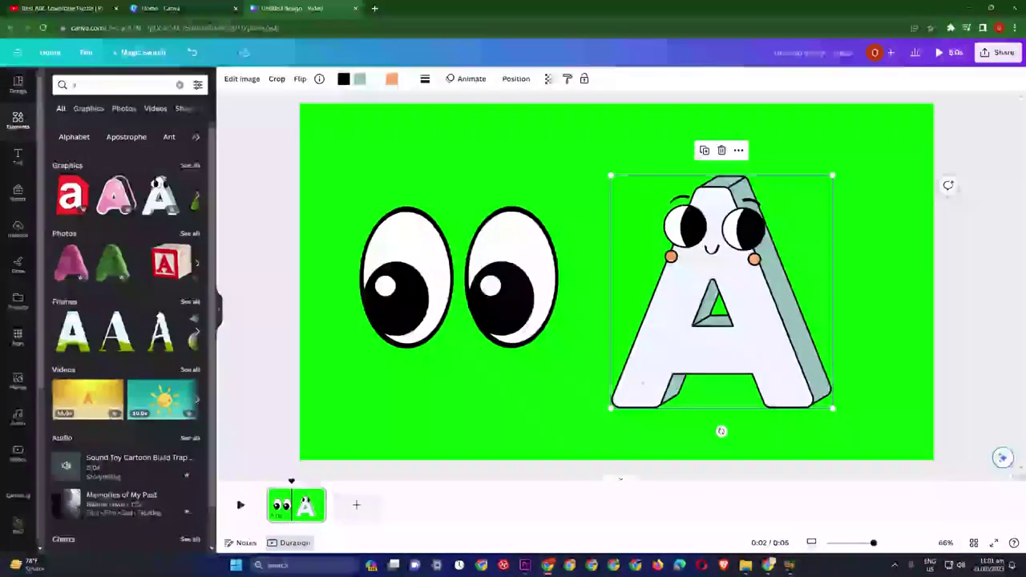
pyautogui.click(252, 345)
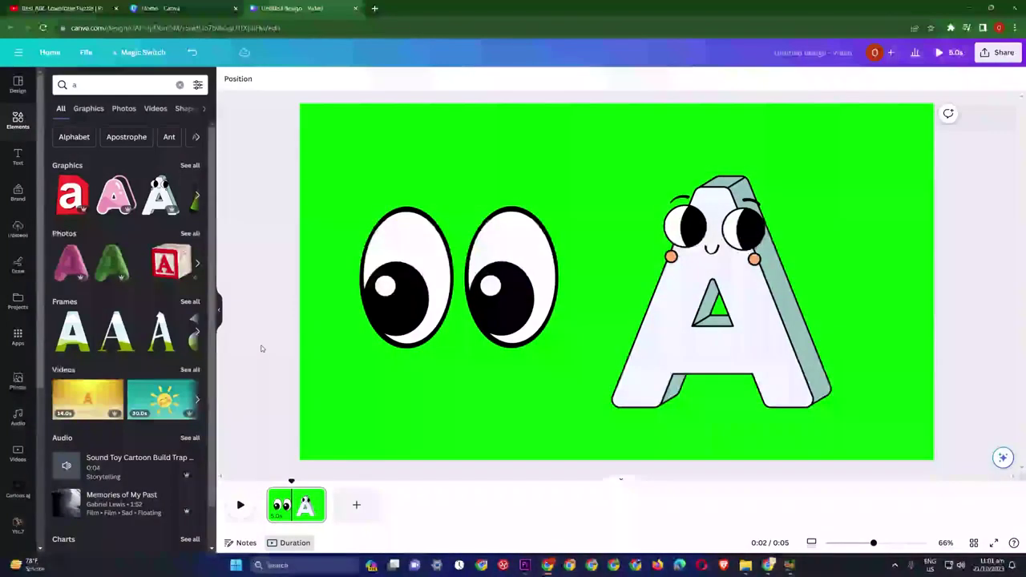
# - Apply the Wiggle motion effect to the eyes graphic
pyautogui.click(521, 313)
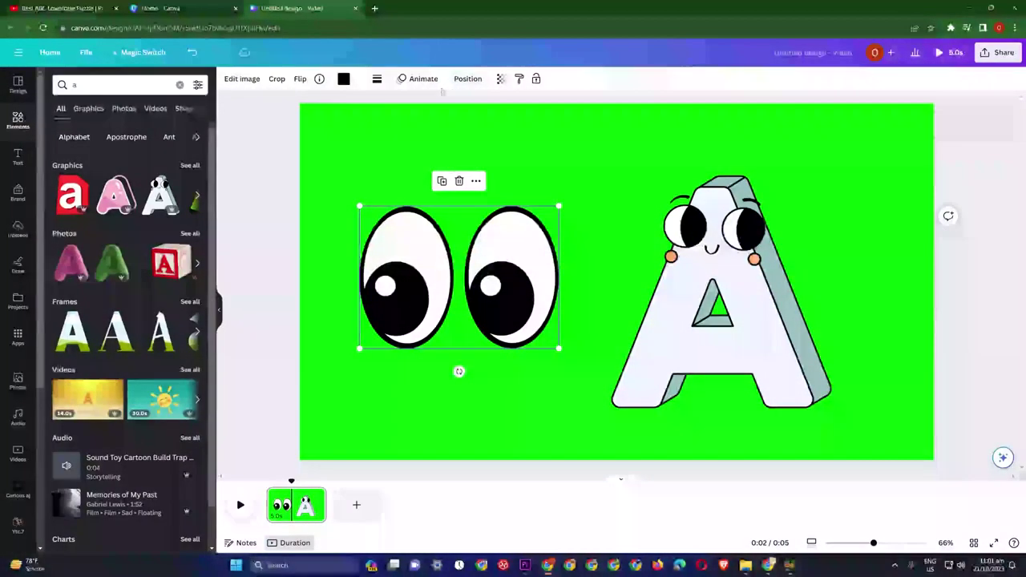
pyautogui.click(418, 79)
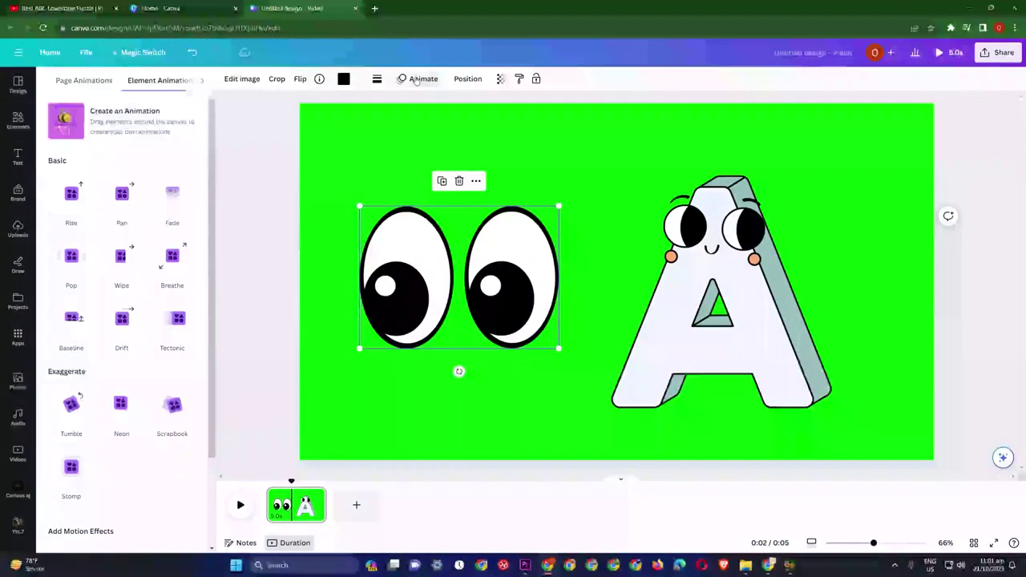
pyautogui.scroll(-1, 169, 425)
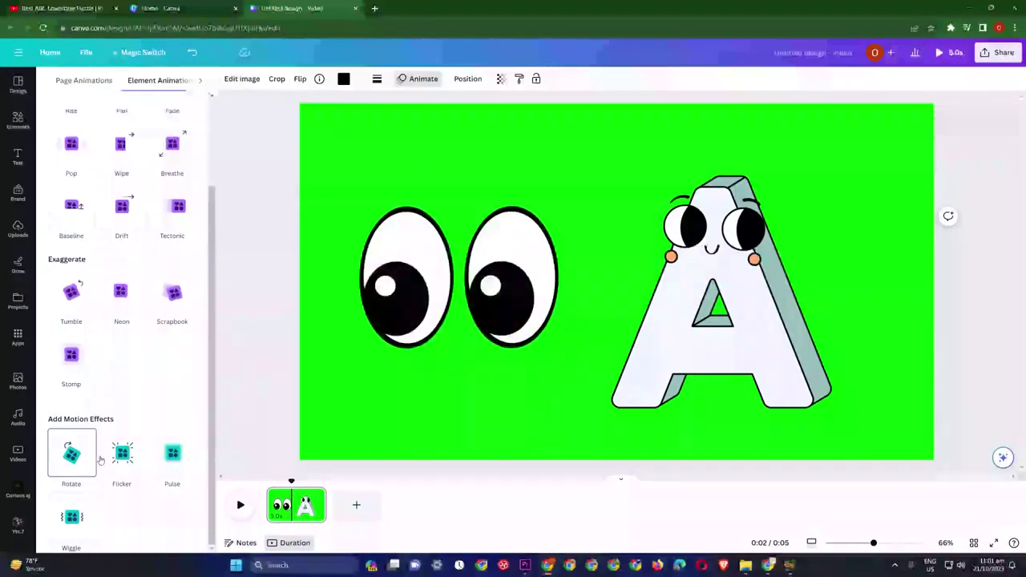
pyautogui.click(83, 517)
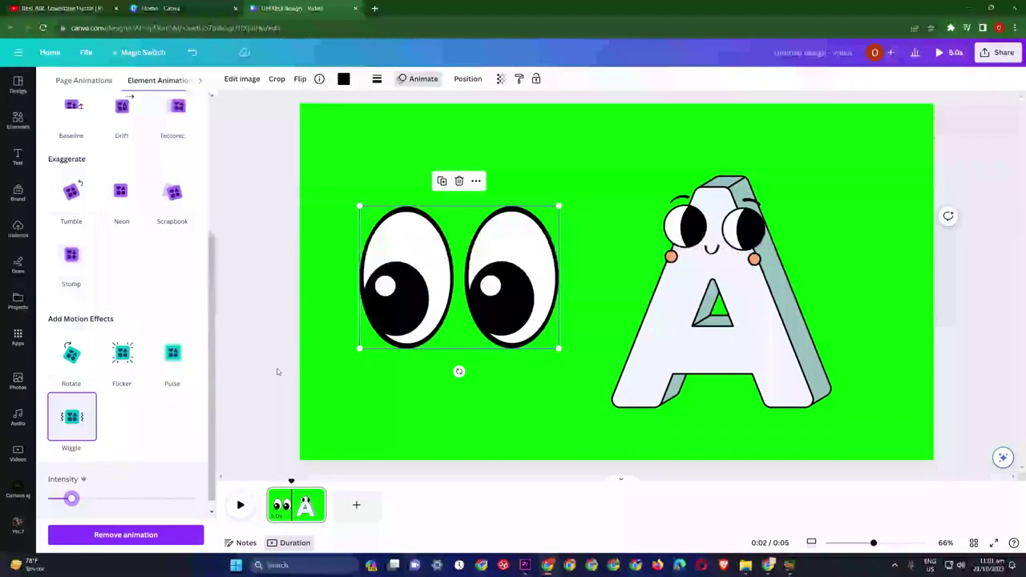
pyautogui.press('Escape')
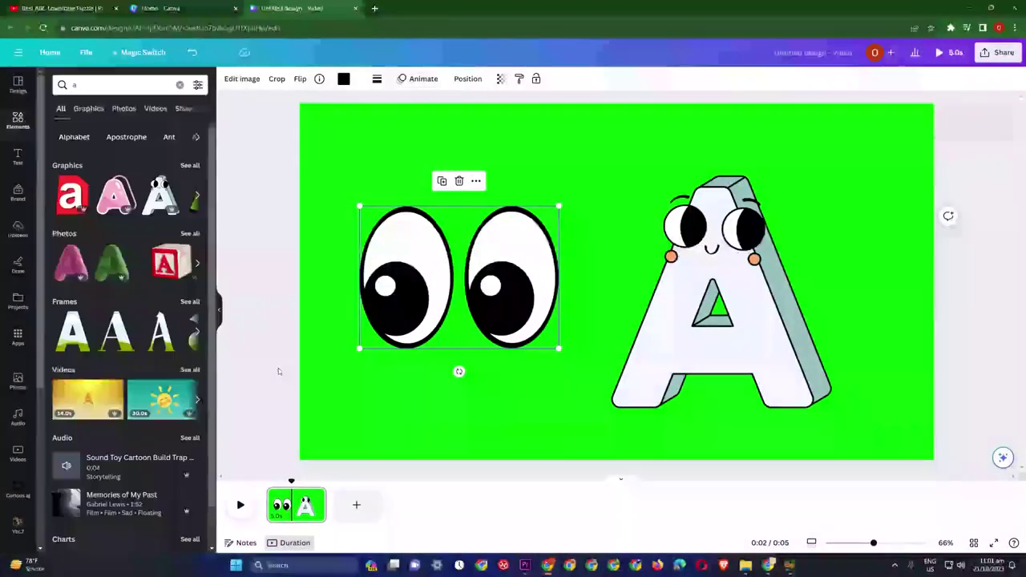
# - Try Drift and Tectonic on the letter A, animate it with Breathe, and place the letter and the eyes farther apart
pyautogui.click(725, 332)
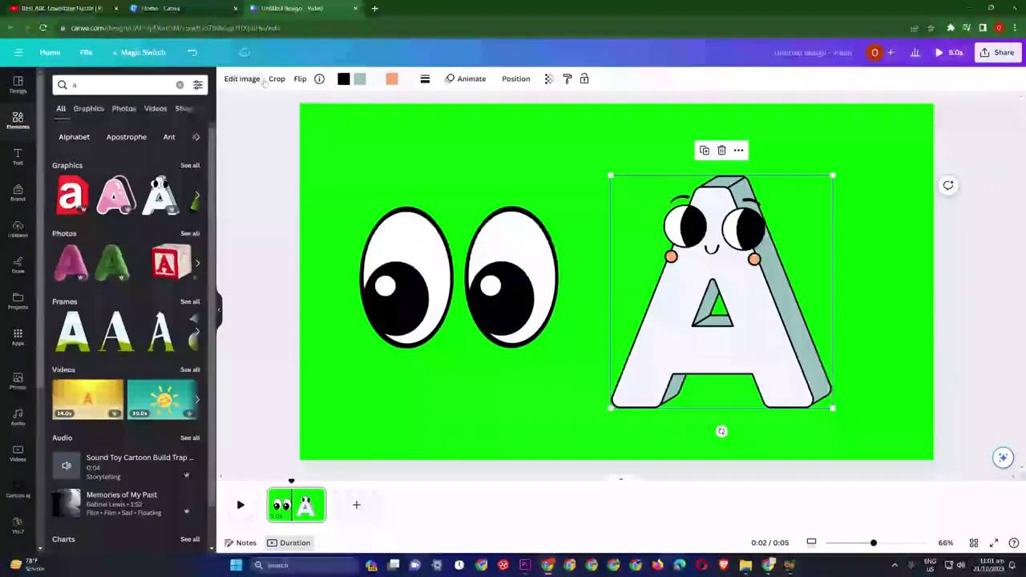
pyautogui.click(468, 80)
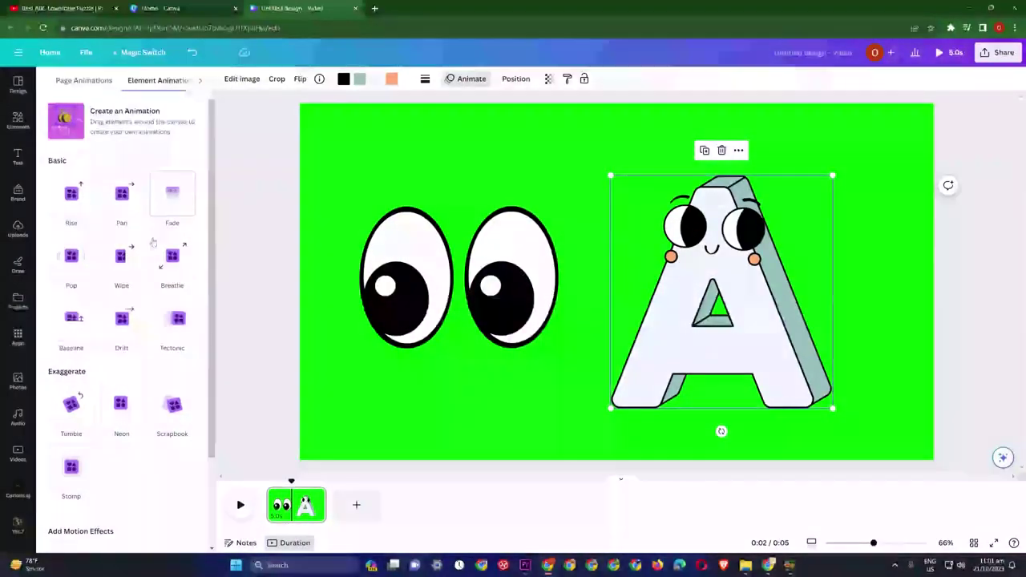
pyautogui.click(122, 323)
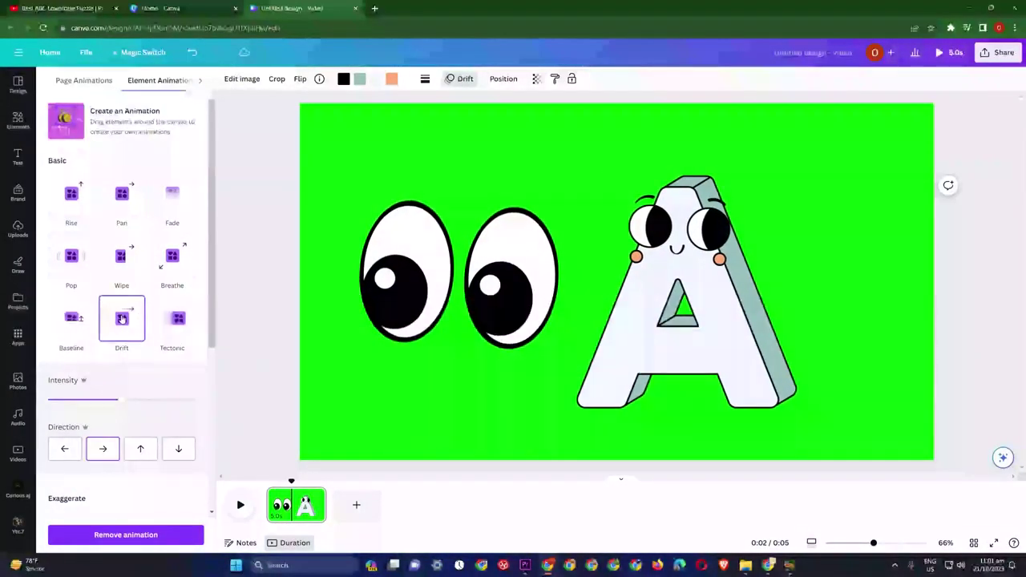
pyautogui.click(178, 319)
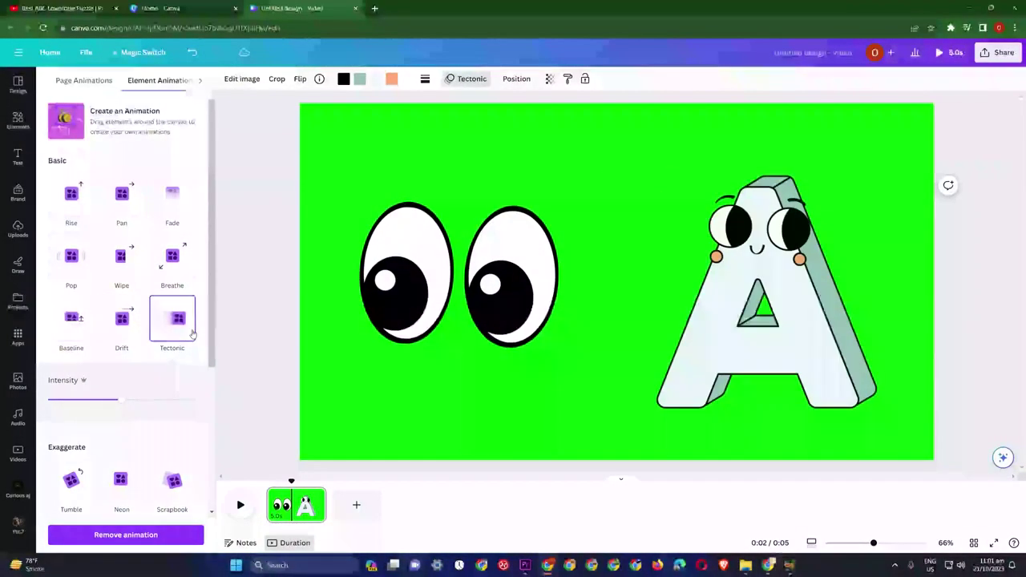
pyautogui.click(163, 265)
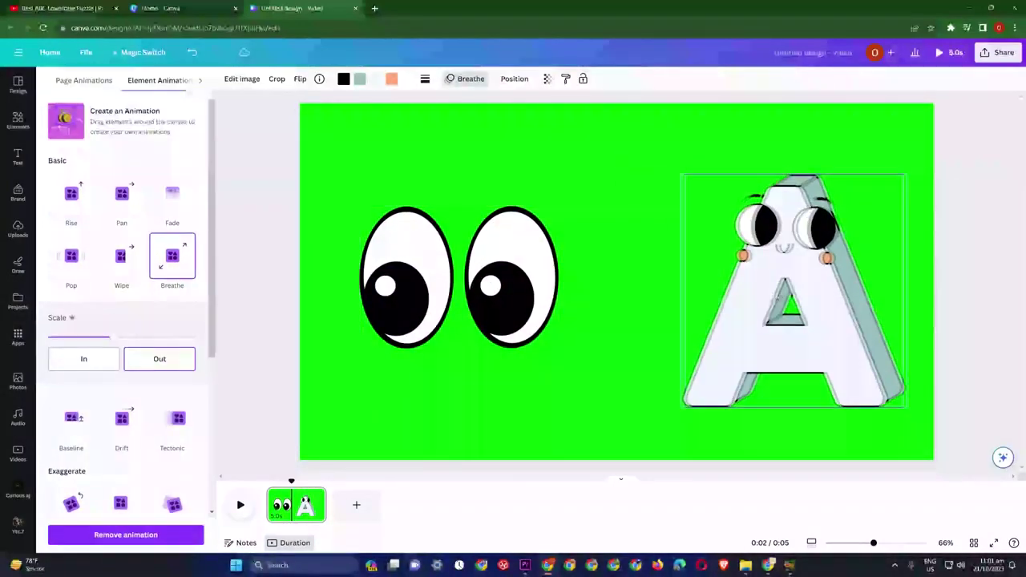
pyautogui.moveTo(778, 298); pyautogui.dragTo(797, 298)
pyautogui.moveTo(533, 314); pyautogui.dragTo(501, 337)
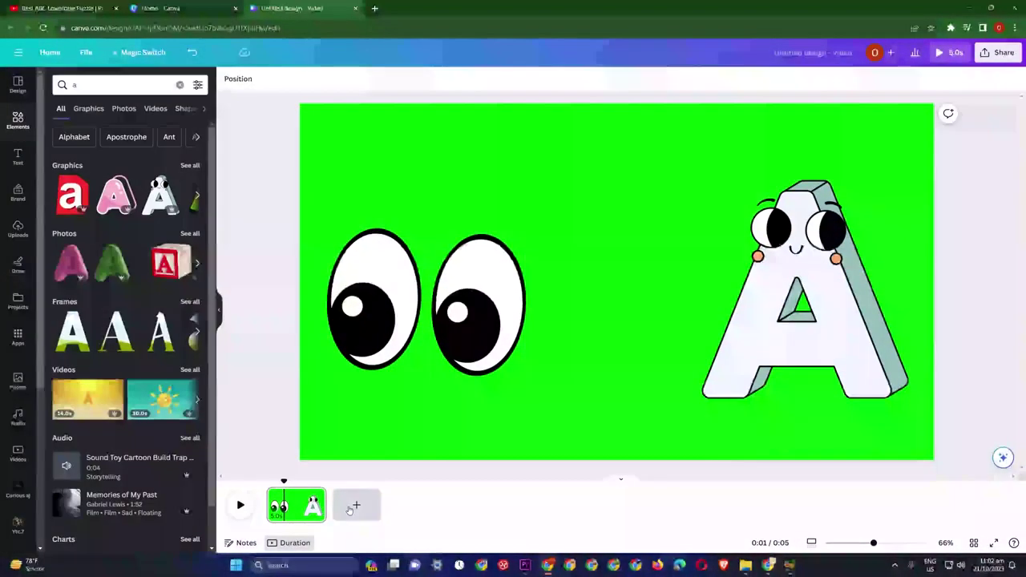
# - Add a second page to the video and search the elements for "cloud" graphics
pyautogui.click(336, 507)
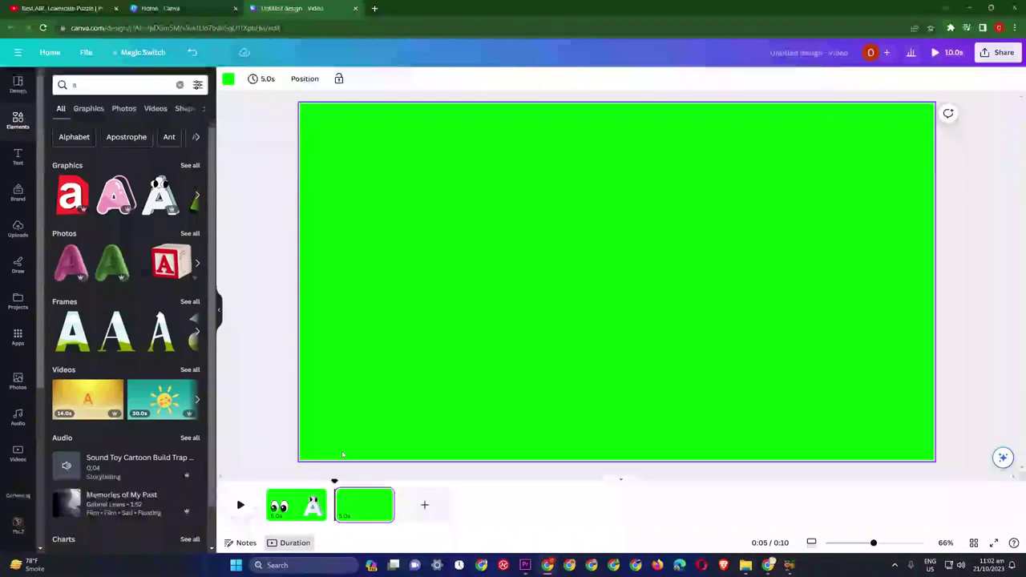
pyautogui.click(179, 84)
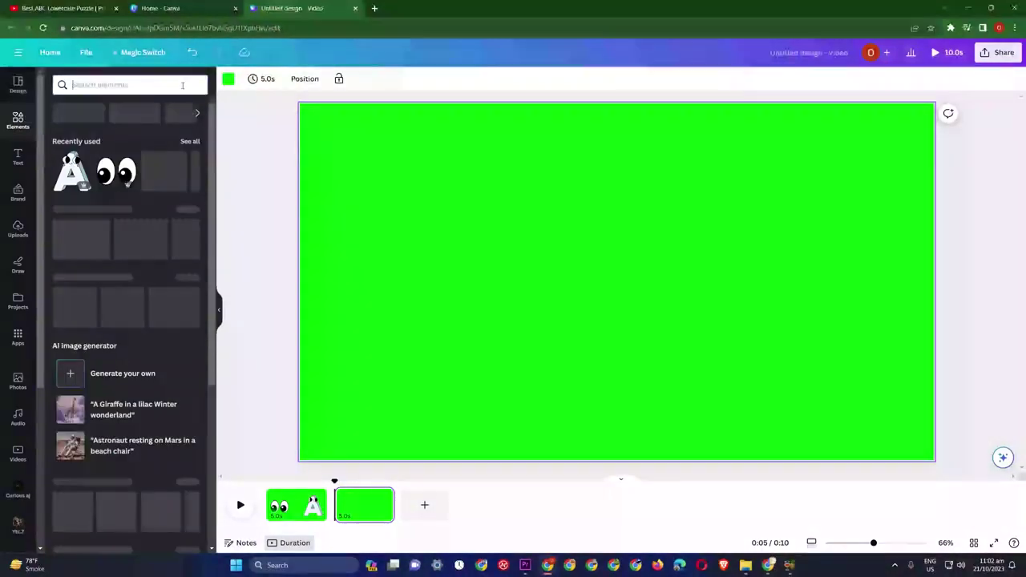
pyautogui.write('clopud')
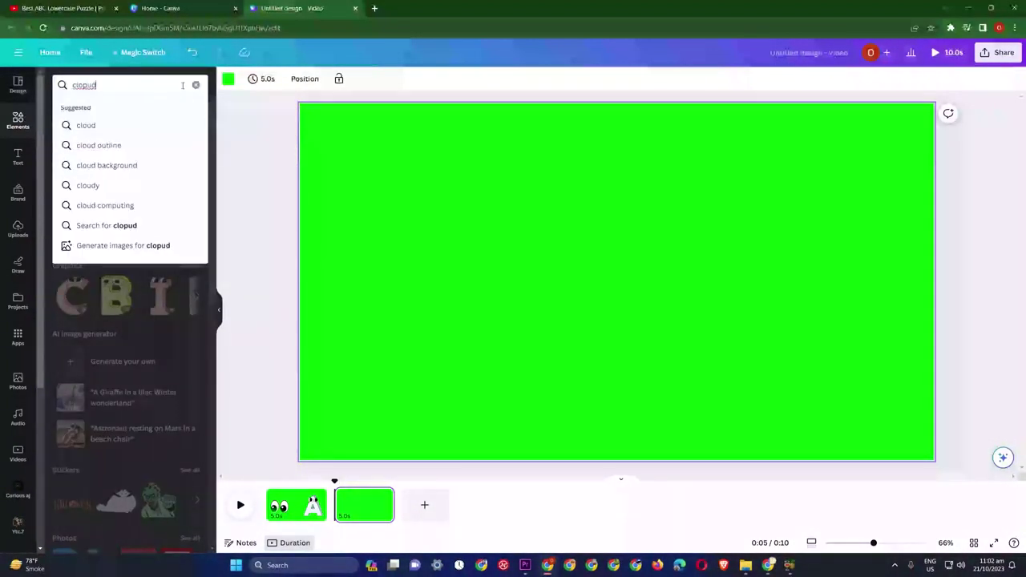
pyautogui.click(129, 132)
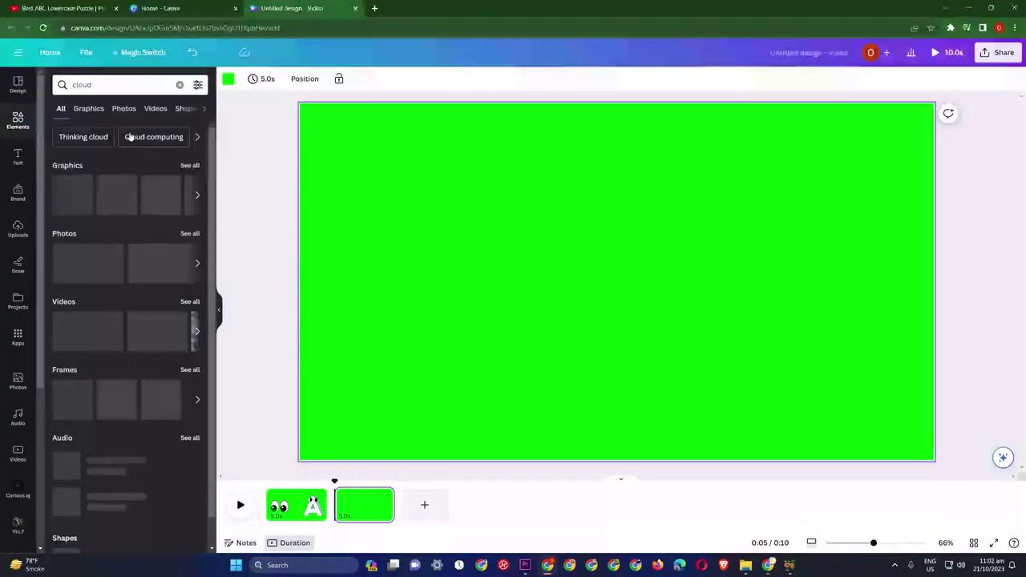
pyautogui.click(190, 166)
# - Add the white cloud with a blue outline to the second page, enlarge it and centre it on the page
pyautogui.scroll(-6, 197, 166)
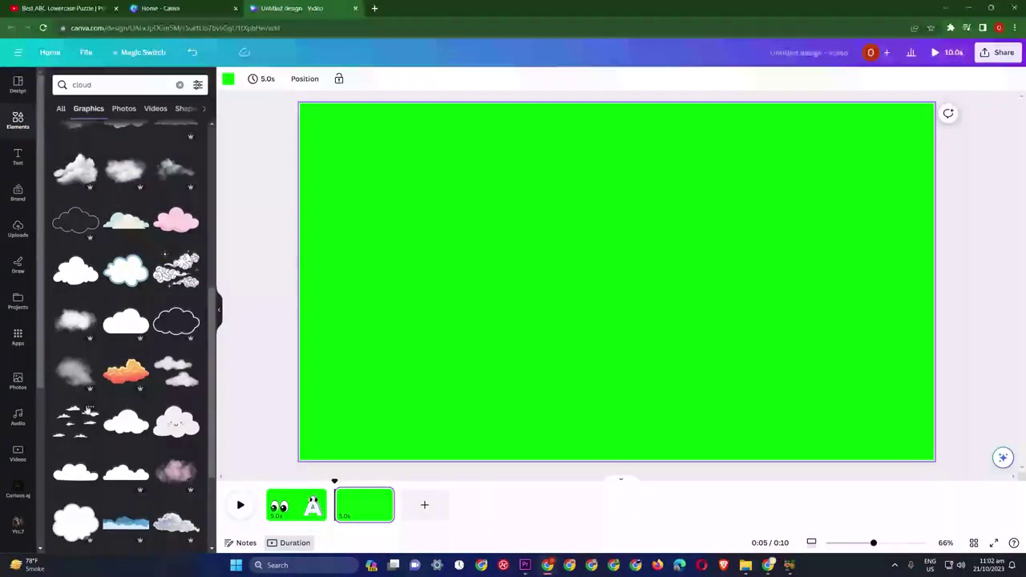
pyautogui.scroll(-5, 89, 407)
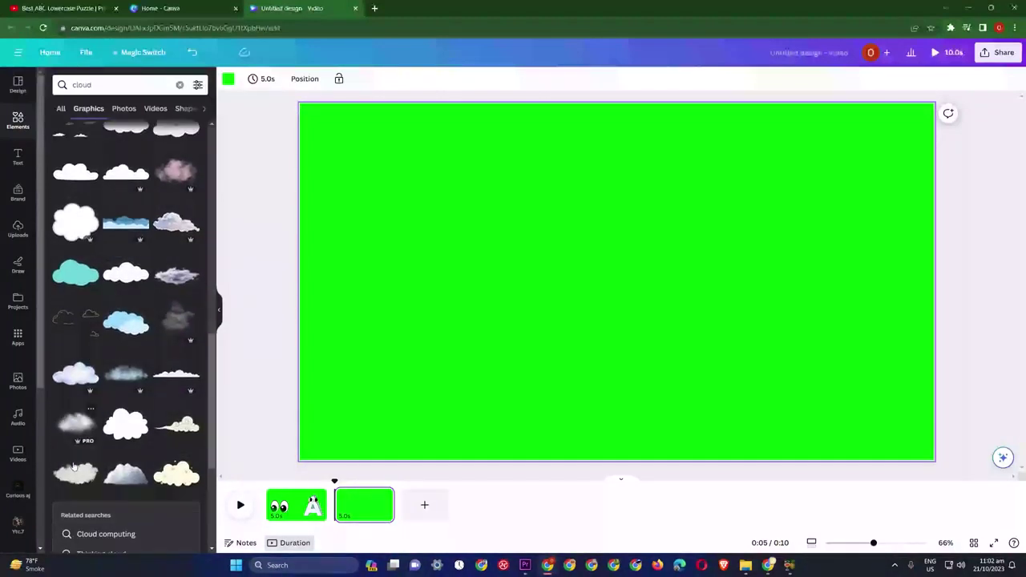
pyautogui.scroll(4, 80, 453)
pyautogui.click(125, 275)
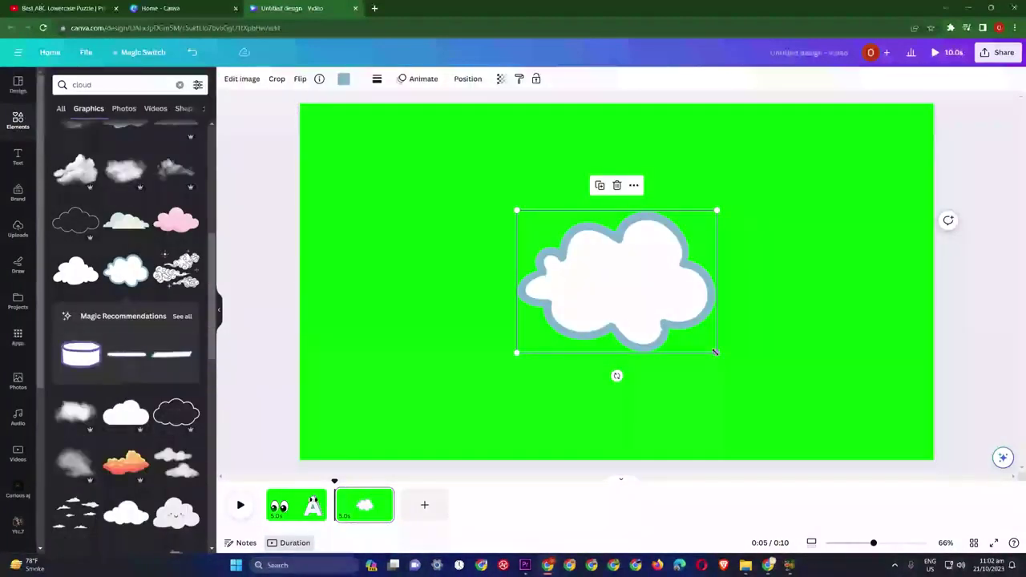
pyautogui.moveTo(715, 352); pyautogui.dragTo(847, 444)
pyautogui.moveTo(744, 365); pyautogui.dragTo(688, 321)
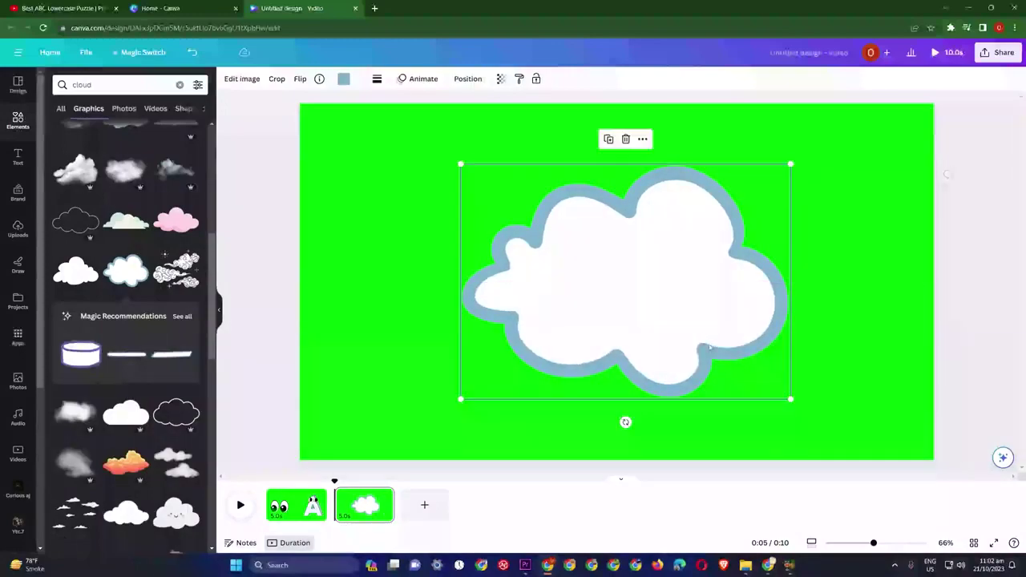
pyautogui.click(978, 338)
# - Add a subheading reading "BLUE" on the cloud
pyautogui.click(17, 157)
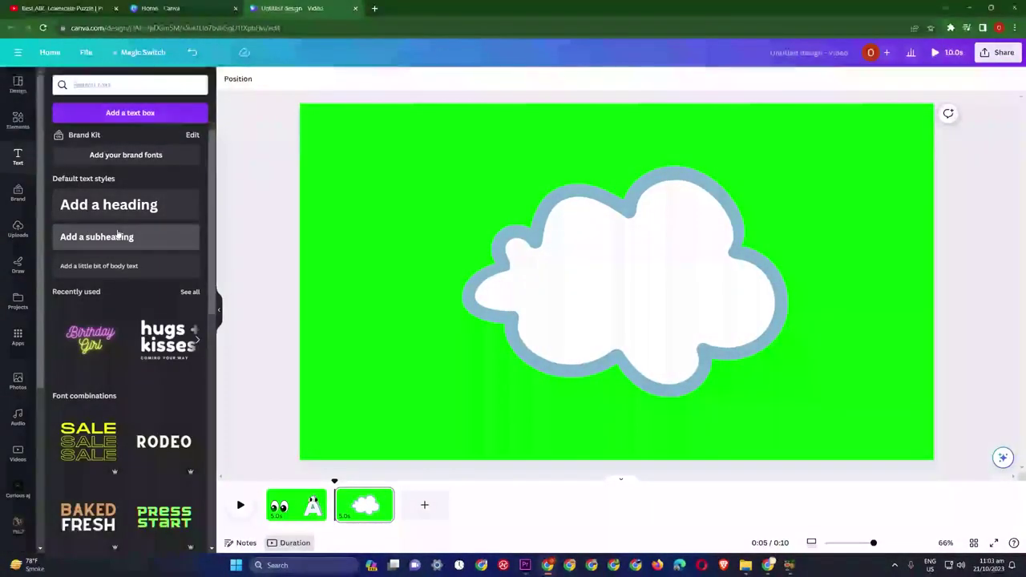
pyautogui.click(118, 234)
pyautogui.write('n')
pyautogui.press('BackSpace')
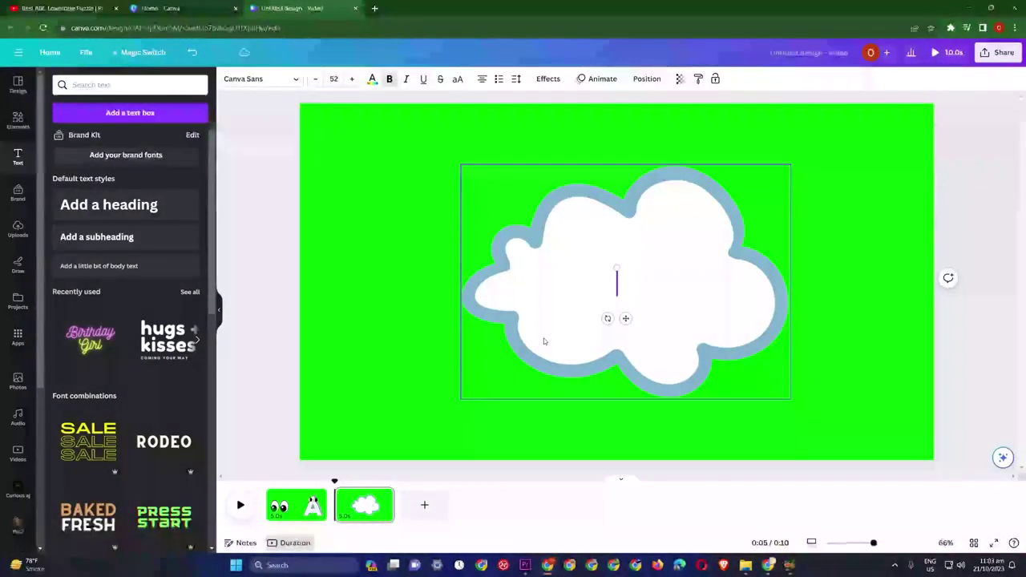
pyautogui.write('B')
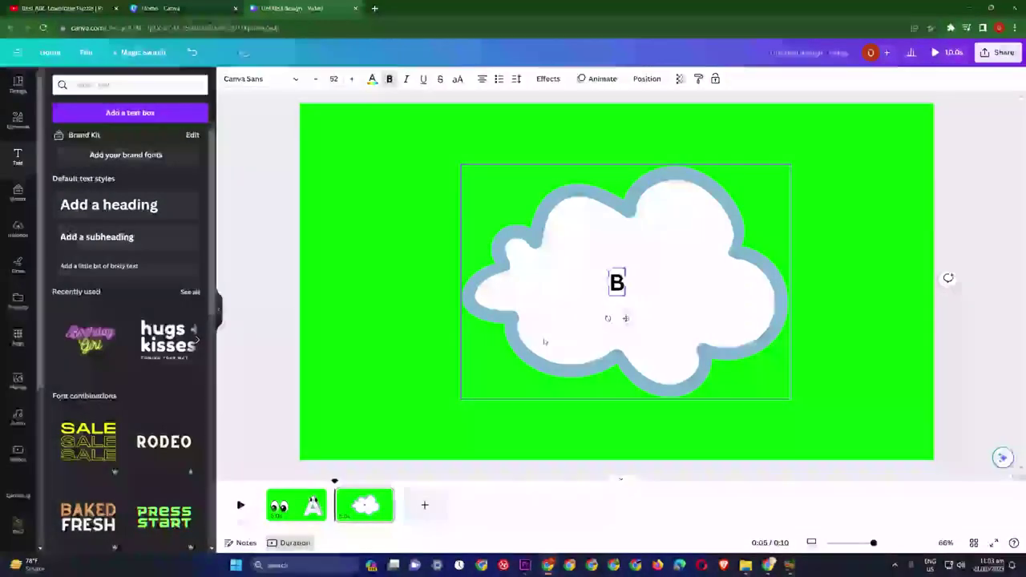
pyautogui.write('LUE')
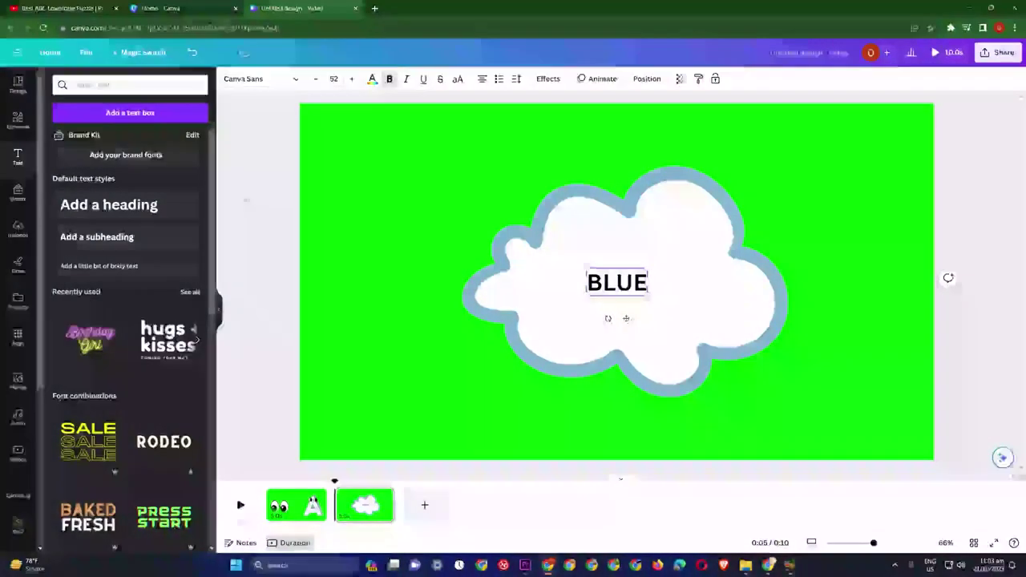
# - Set the BLUE text in the Redkits font, enlarge it to size 203 and place it across the middle of the cloud
pyautogui.click(260, 78)
pyautogui.scroll(-3, 72, 395)
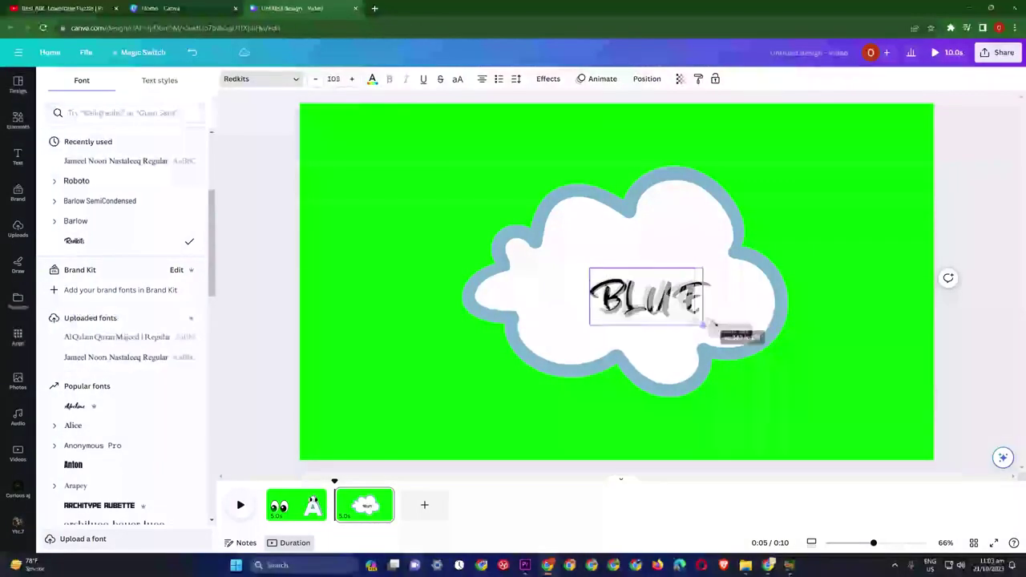
pyautogui.moveTo(704, 324); pyautogui.dragTo(747, 347)
pyautogui.click(706, 313)
pyautogui.moveTo(668, 313); pyautogui.dragTo(864, 361)
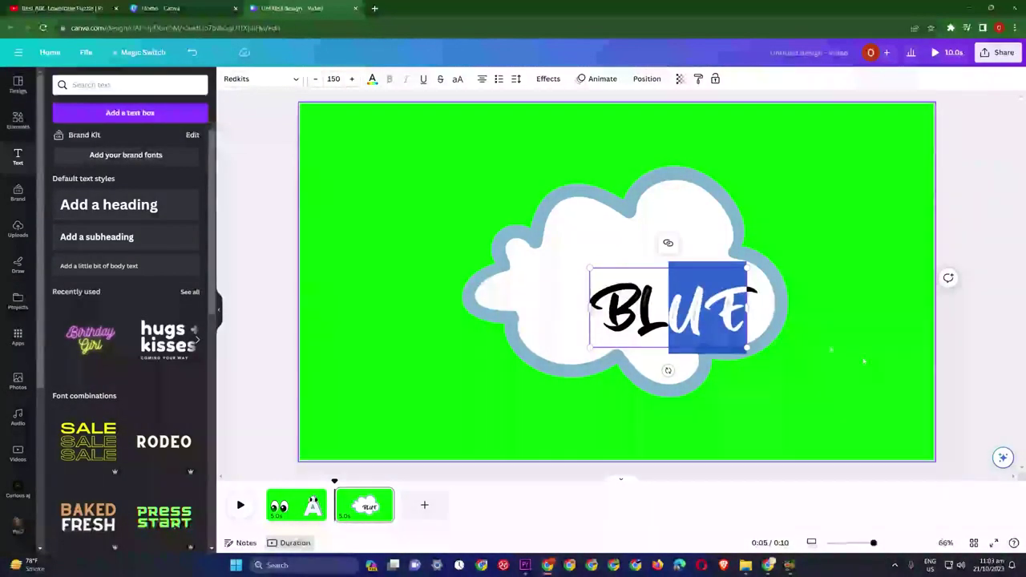
pyautogui.click(863, 361)
pyautogui.moveTo(665, 309); pyautogui.dragTo(605, 272)
pyautogui.moveTo(687, 293); pyautogui.dragTo(682, 318)
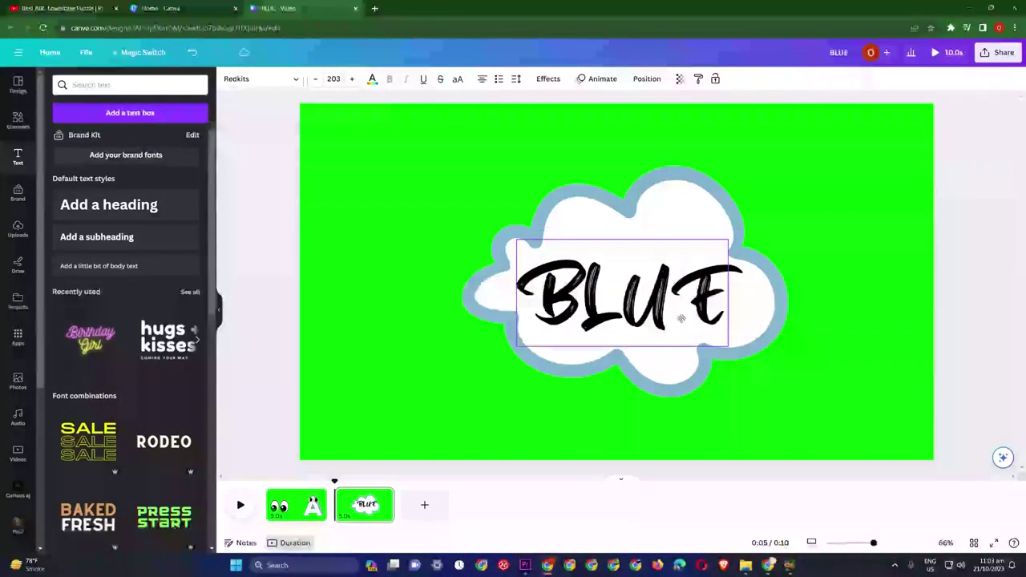
# - Colour the BLUE text #0003FF and nudge it slightly upward on the cloud
pyautogui.click(372, 79)
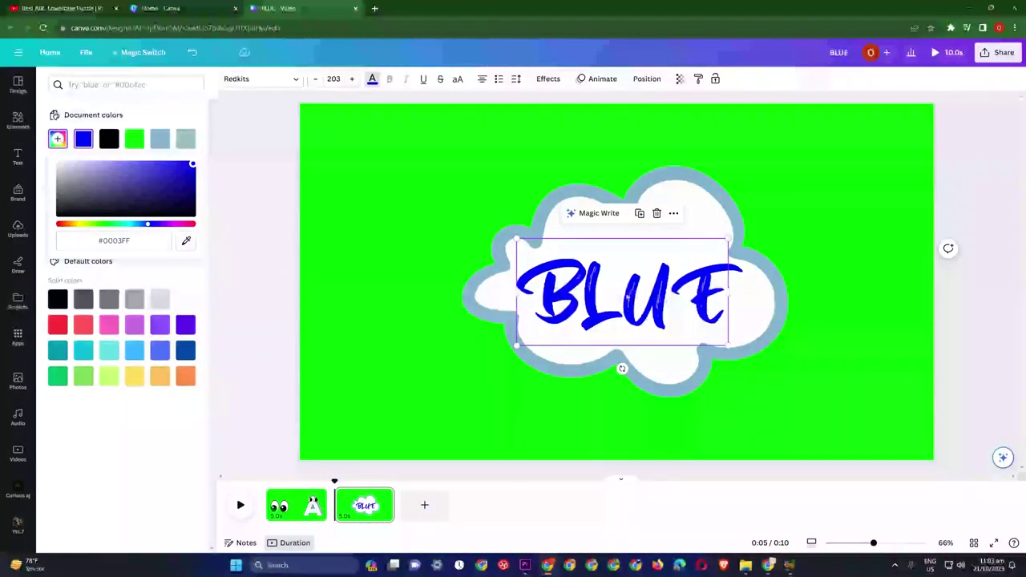
pyautogui.moveTo(615, 299); pyautogui.dragTo(611, 290)
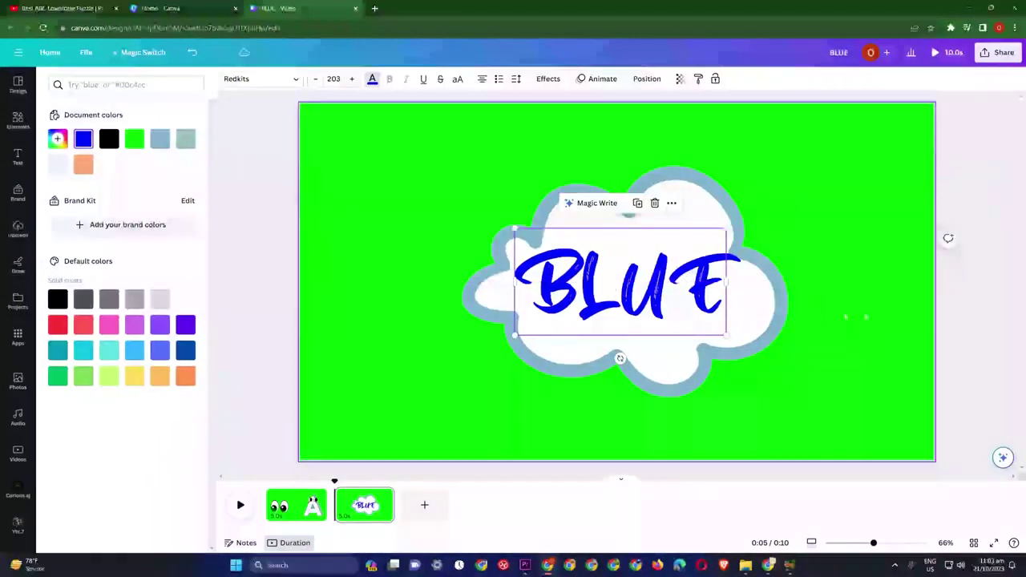
pyautogui.click(971, 312)
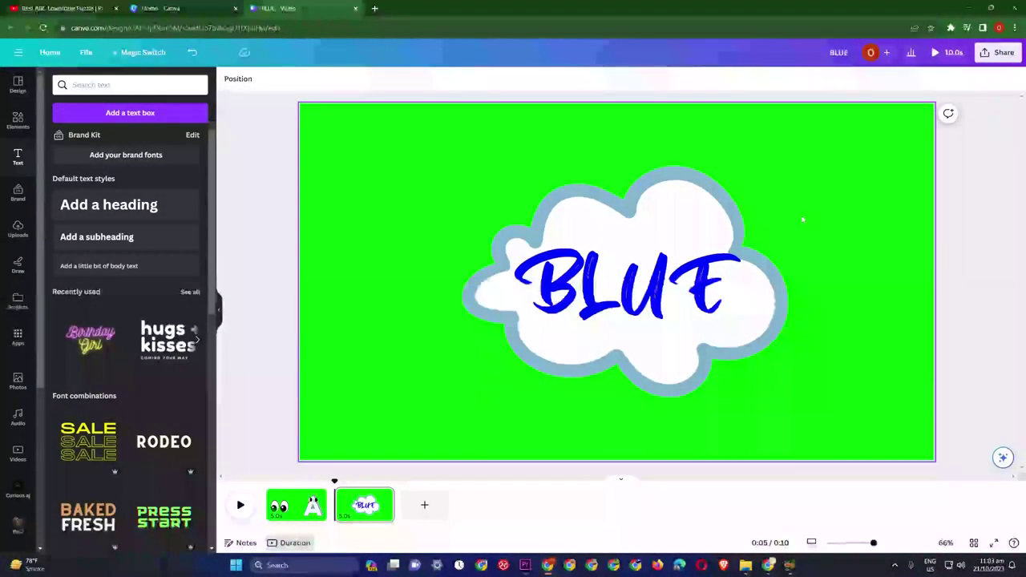
# - Animate the cloud and the BLUE text together with Stomp, set to run both on enter and on exit
pyautogui.hotkey('ctrl', 'a')
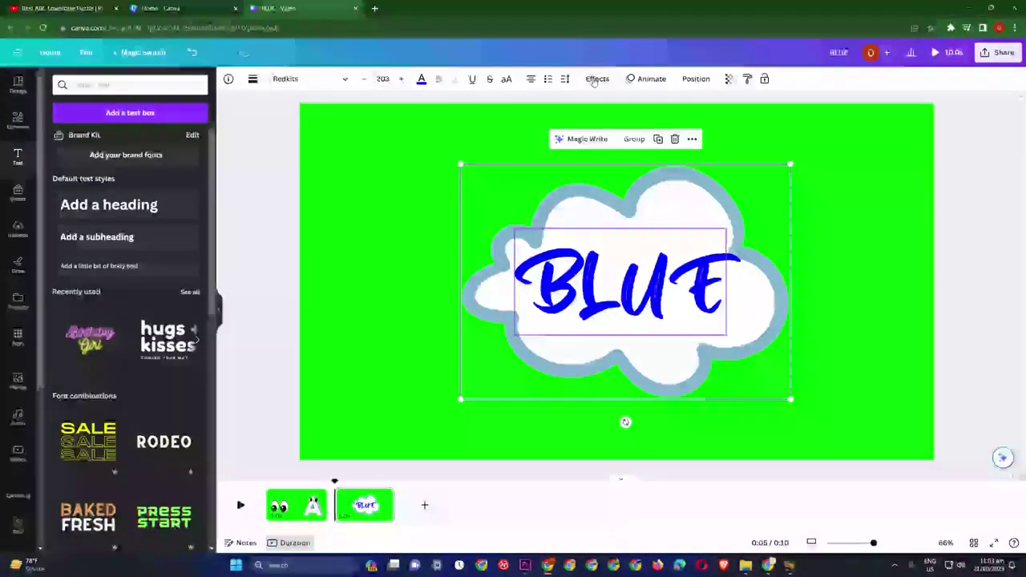
pyautogui.click(646, 78)
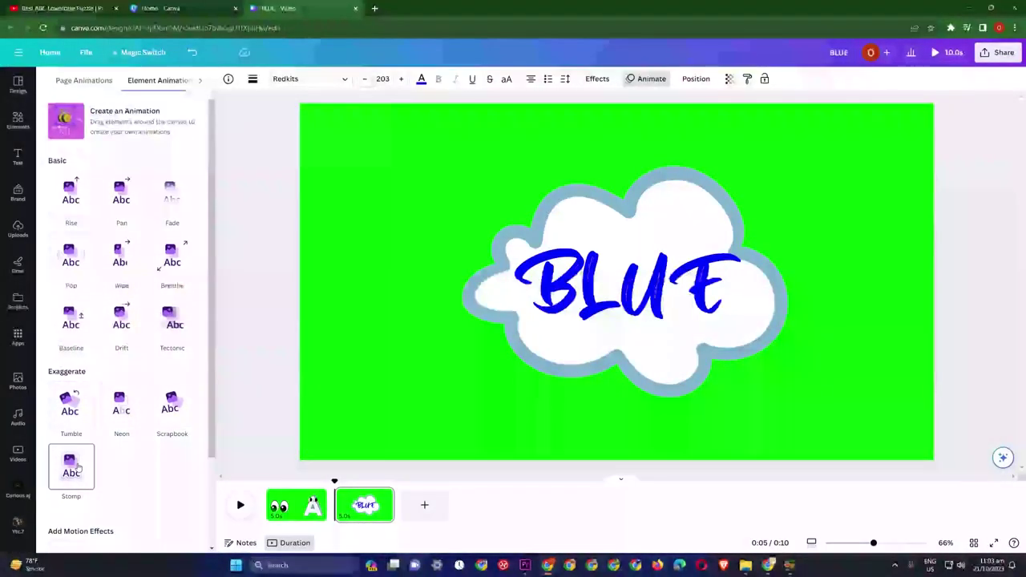
pyautogui.click(78, 469)
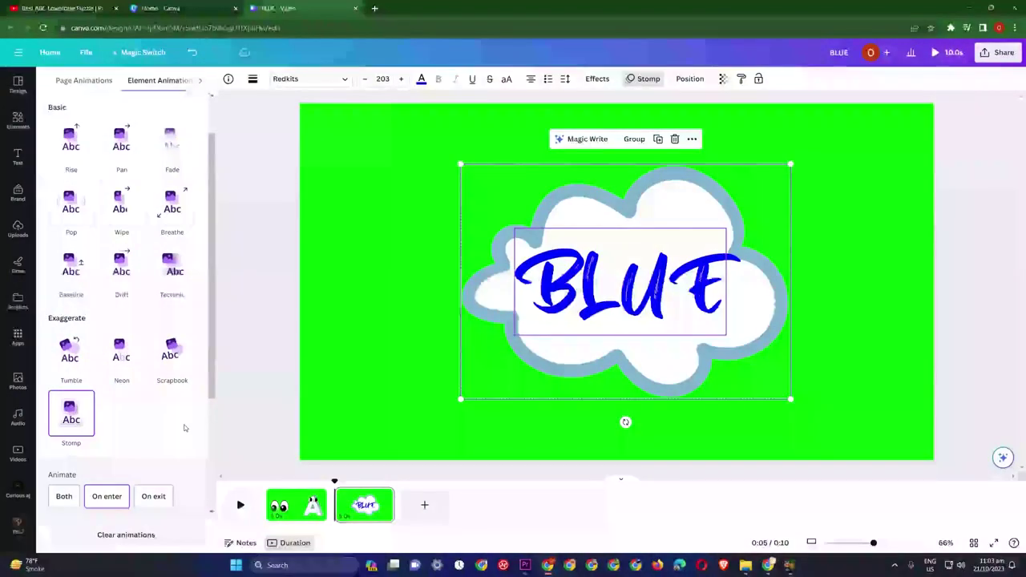
pyautogui.click(66, 500)
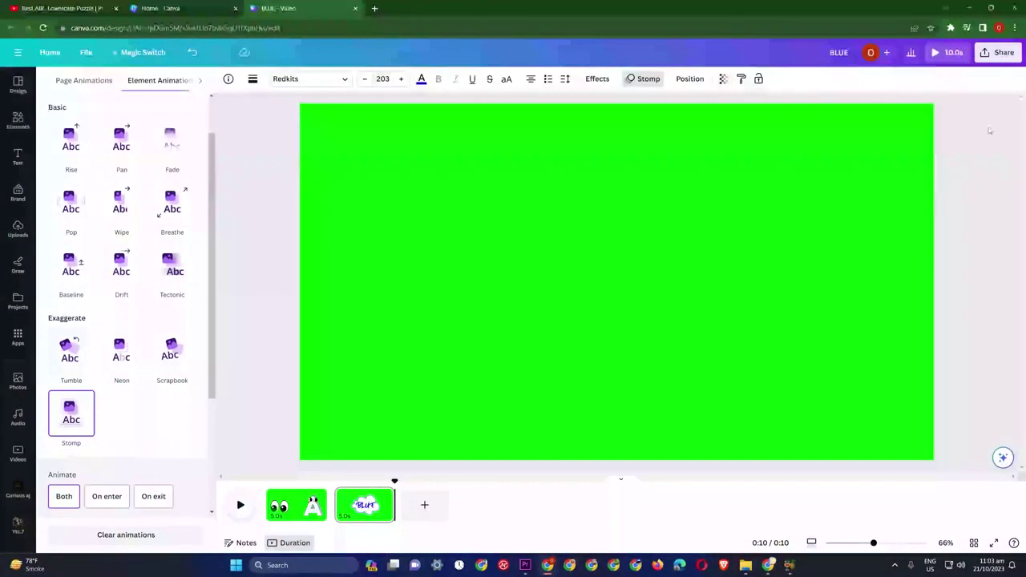
# - Download all pages of the design as an MP4 video
pyautogui.click(996, 52)
pyautogui.click(897, 304)
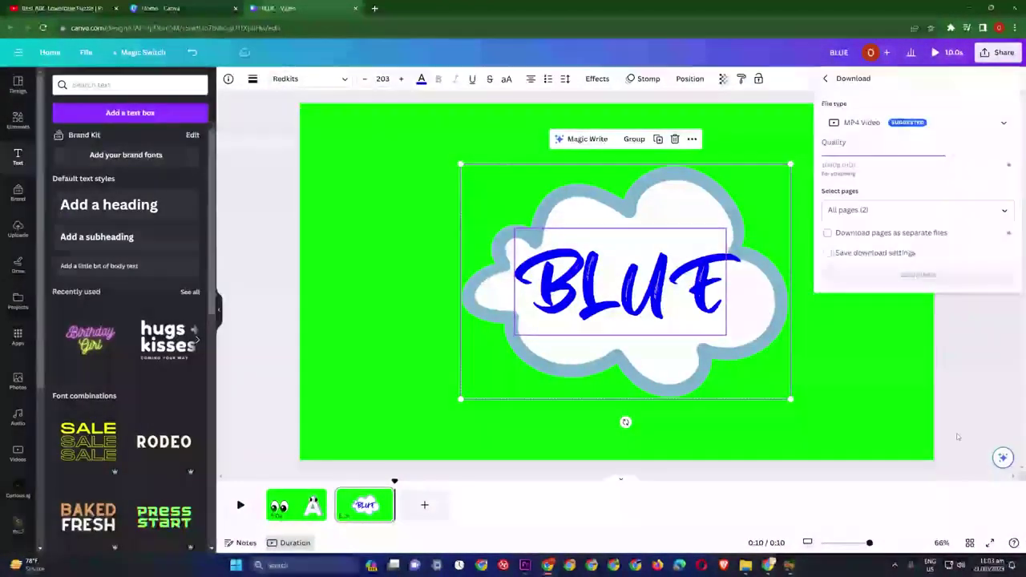
pyautogui.click(917, 273)
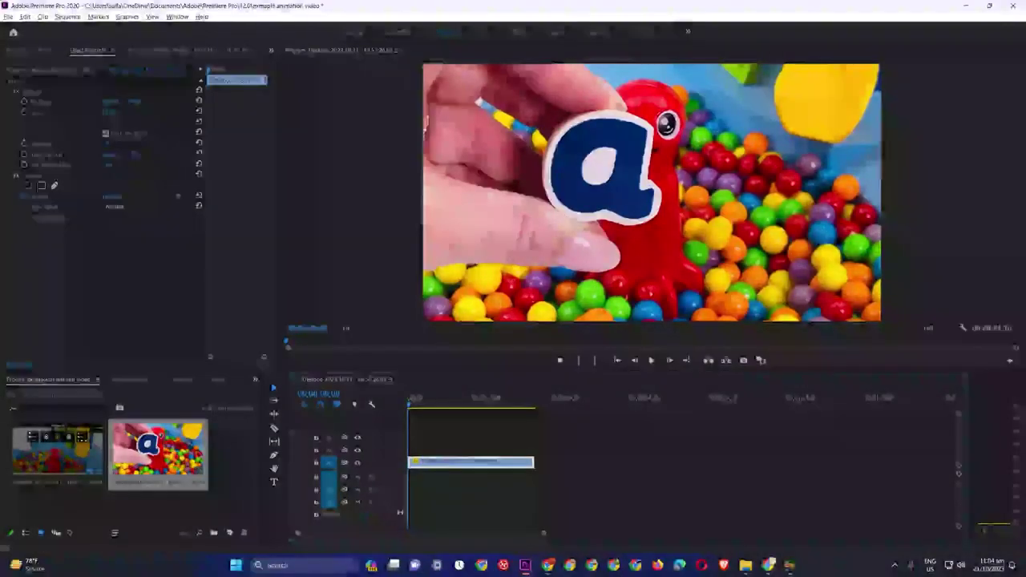
# - In Premiere Pro, bring BLUE.mp4 from the Downloads folder onto the track above the main clip, at the start of the sequence
pyautogui.click(746, 566)
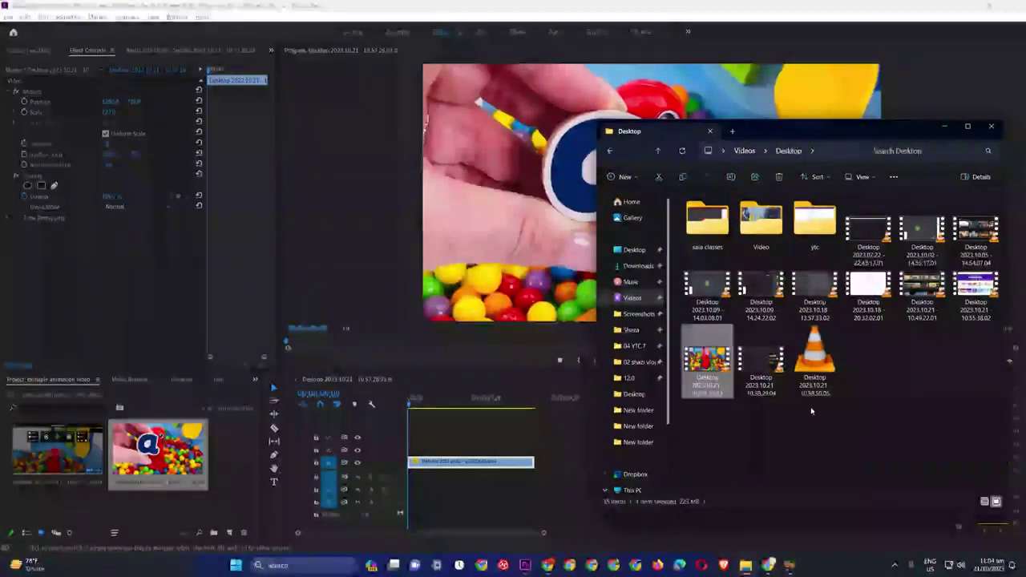
pyautogui.click(732, 131)
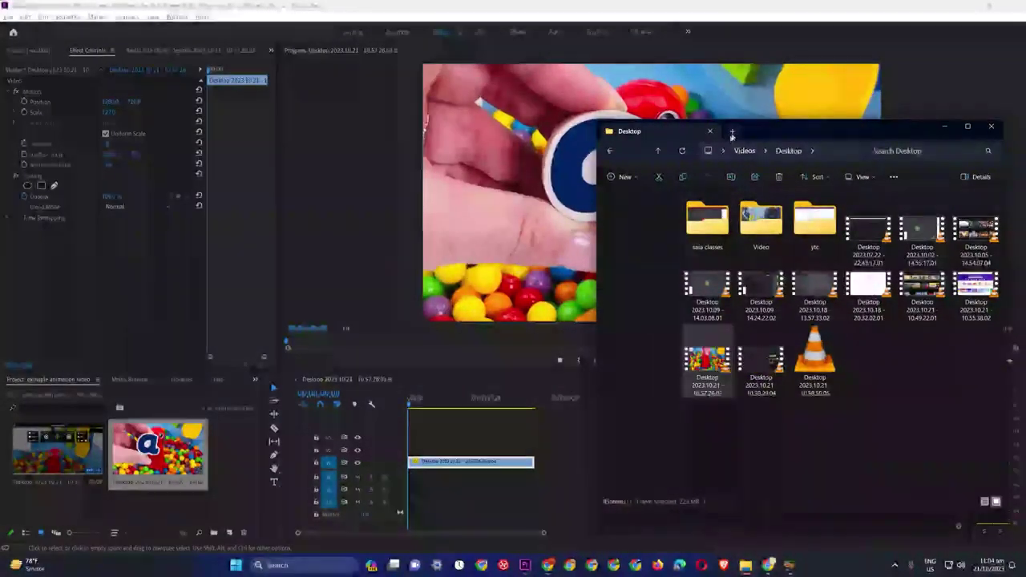
pyautogui.click(634, 265)
pyautogui.moveTo(688, 261); pyautogui.dragTo(410, 449)
pyautogui.click(502, 425)
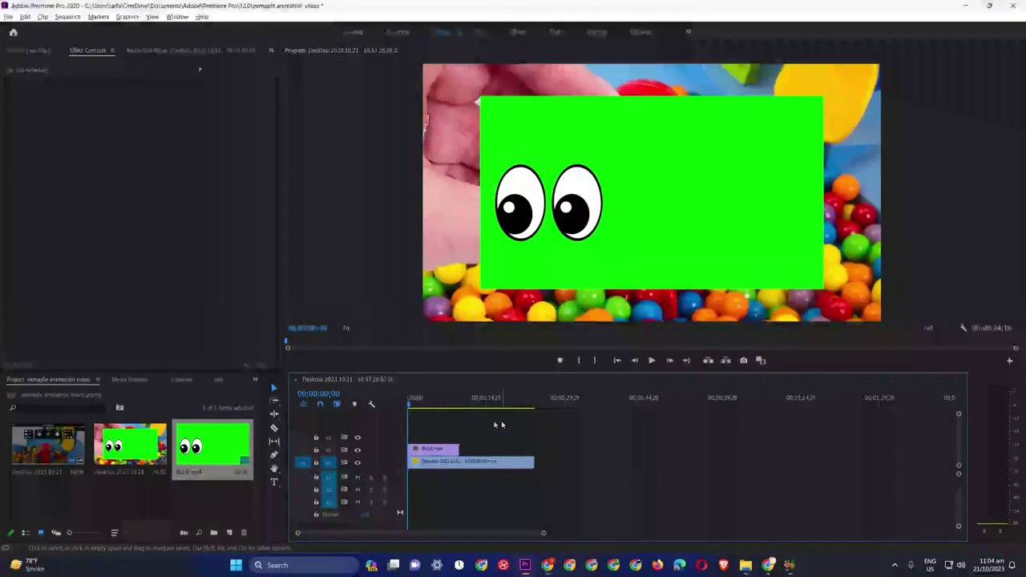
# - Apply the Ultra Key effect to the BLUE.mp4 clip and key out its green background
pyautogui.click(199, 381)
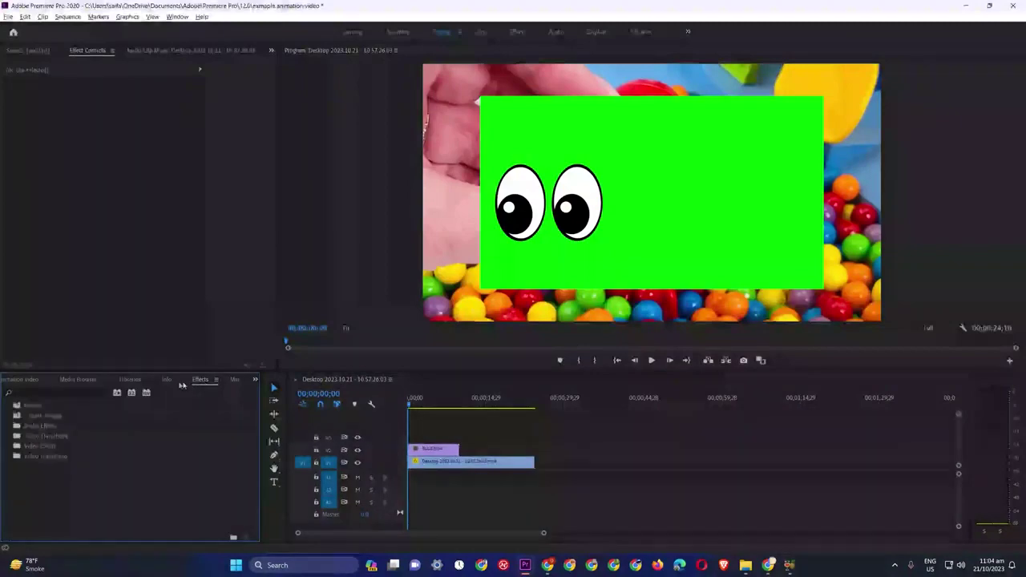
pyautogui.write('ultr')
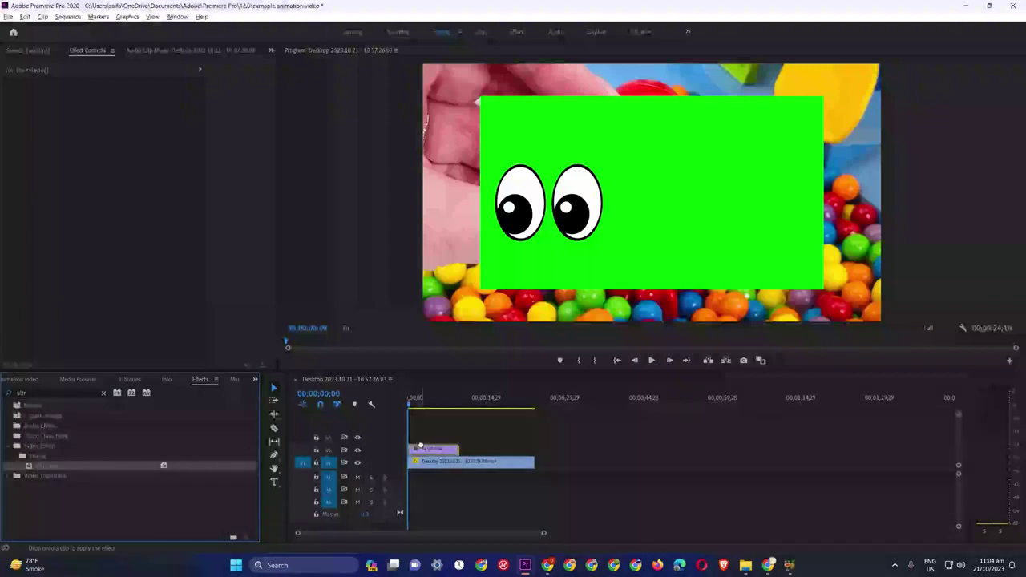
pyautogui.moveTo(420, 446); pyautogui.dragTo(425, 449)
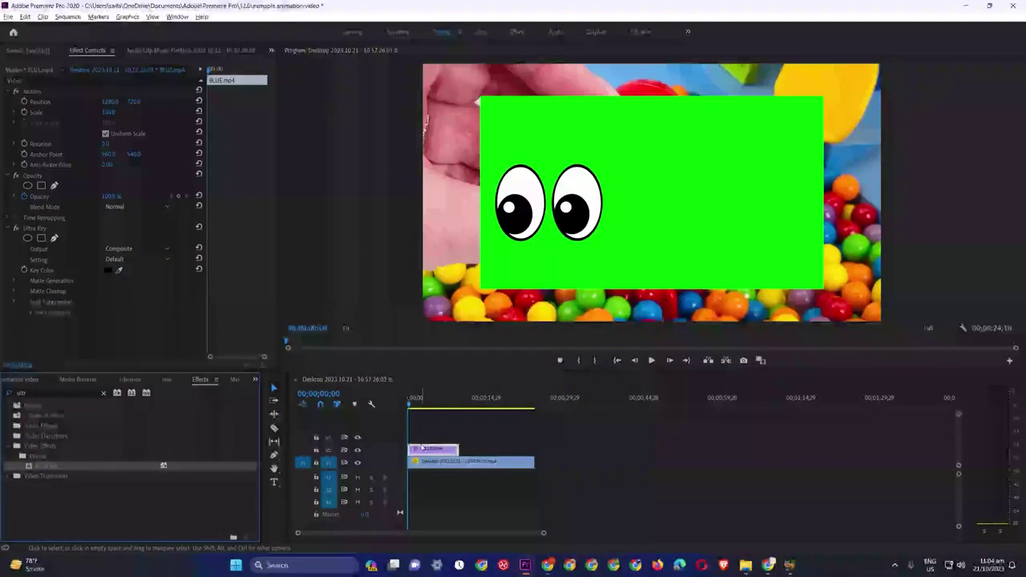
pyautogui.click(120, 273)
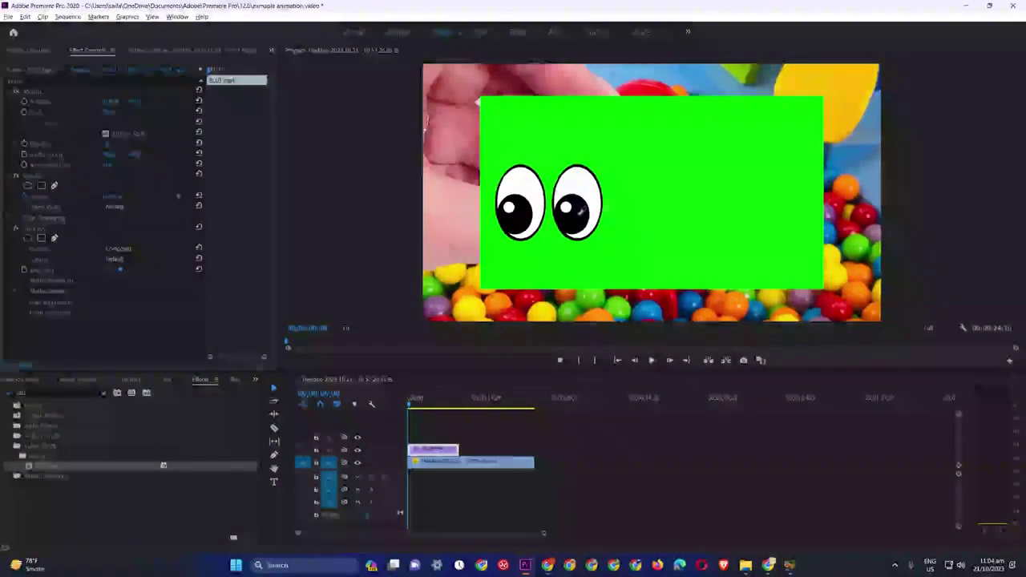
pyautogui.click(582, 210)
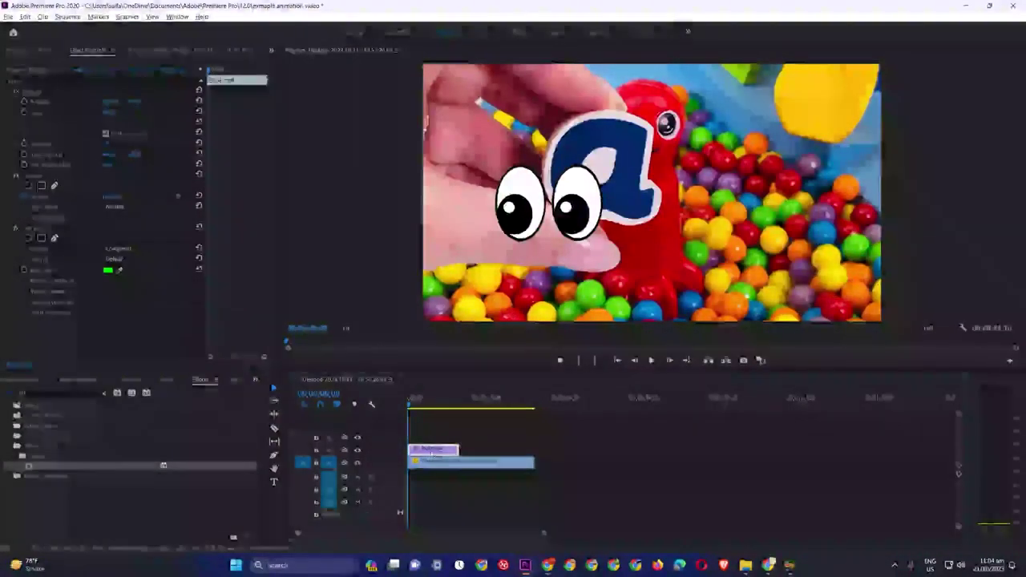
pyautogui.click(410, 401)
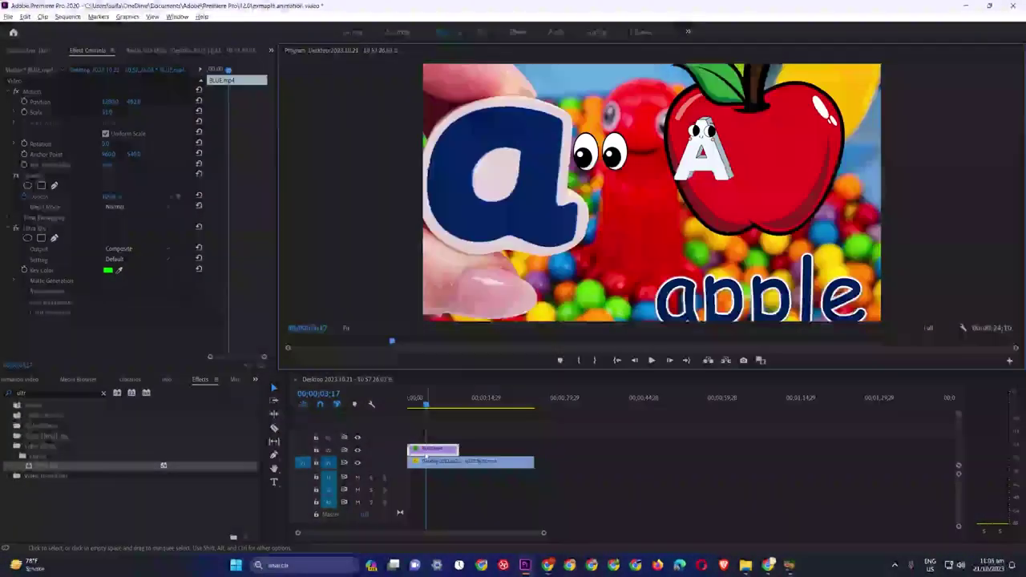
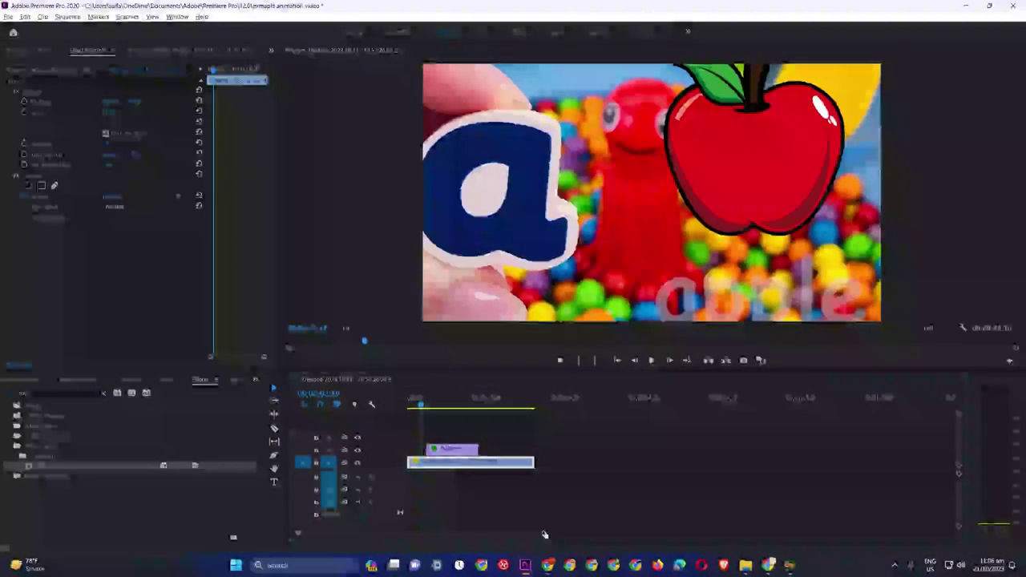
# - Play back the eyes over the apple and cut the eyes clip at 00;00;05;28, where the apple scene ends
pyautogui.moveTo(544, 535); pyautogui.dragTo(472, 532)
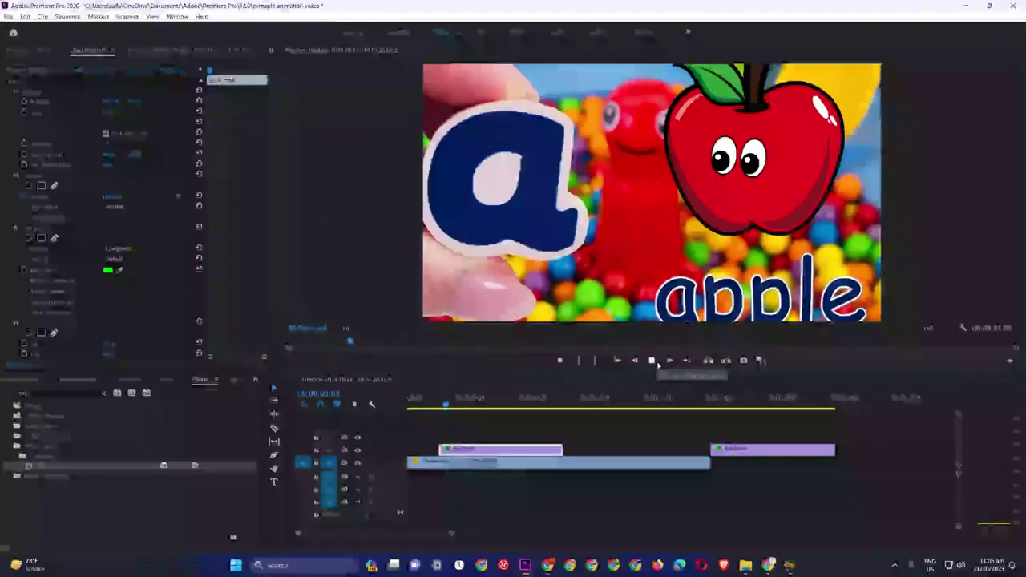
pyautogui.click(653, 362)
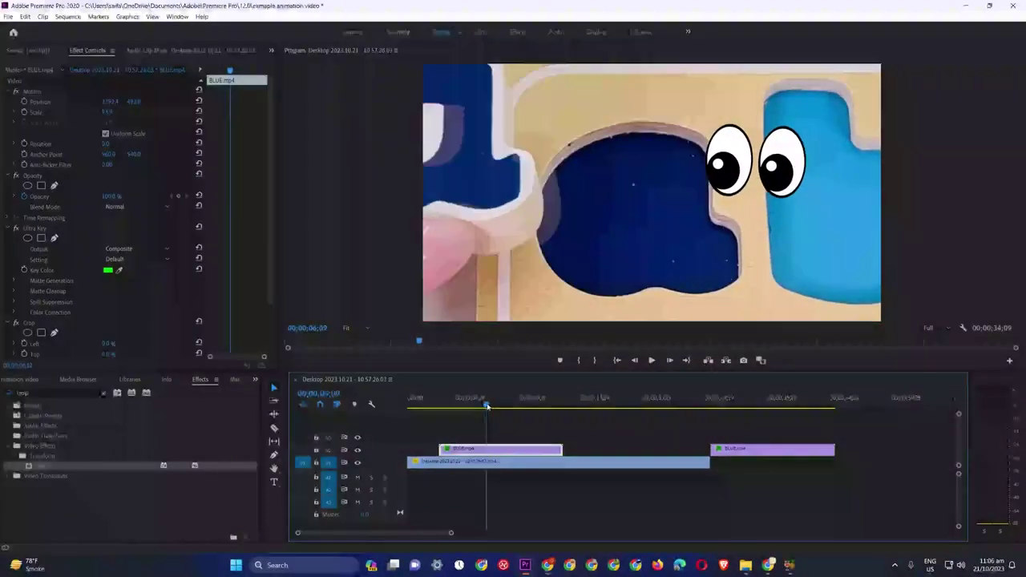
pyautogui.moveTo(484, 406); pyautogui.dragTo(486, 406)
pyautogui.press('Right')
pyautogui.press('Left')
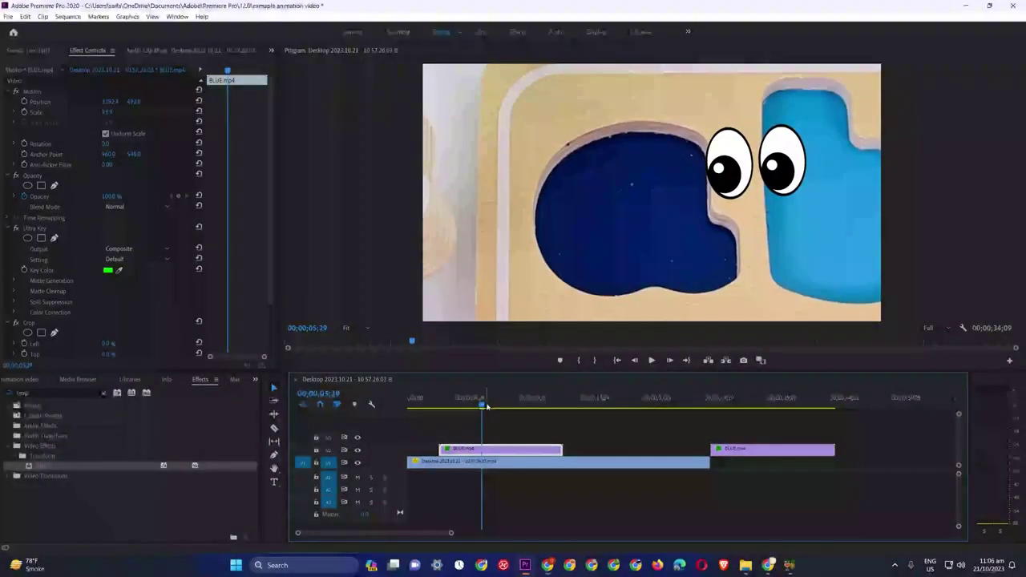
pyautogui.press('Left')
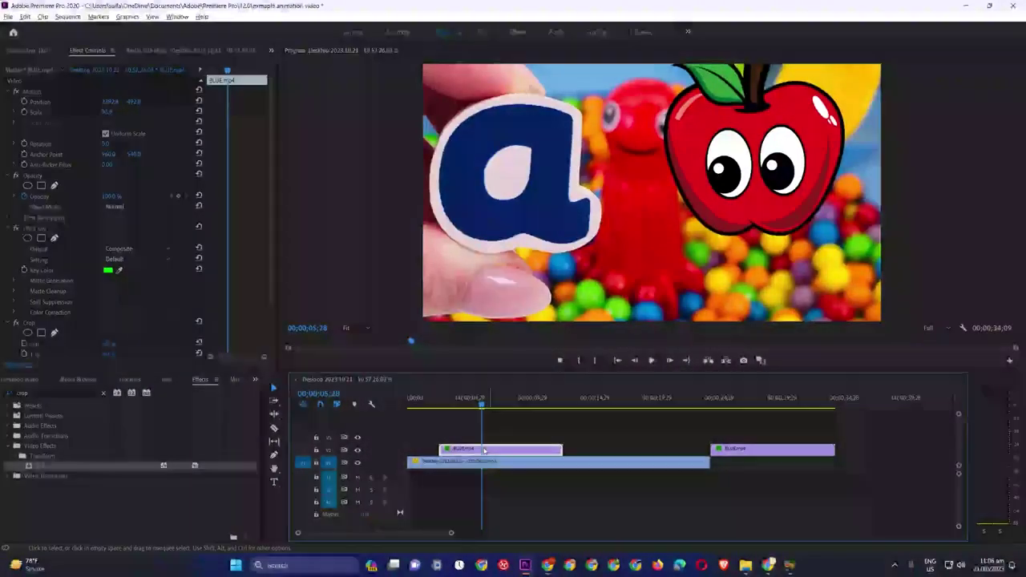
pyautogui.hotkey('alt', 'c')
pyautogui.click(485, 442)
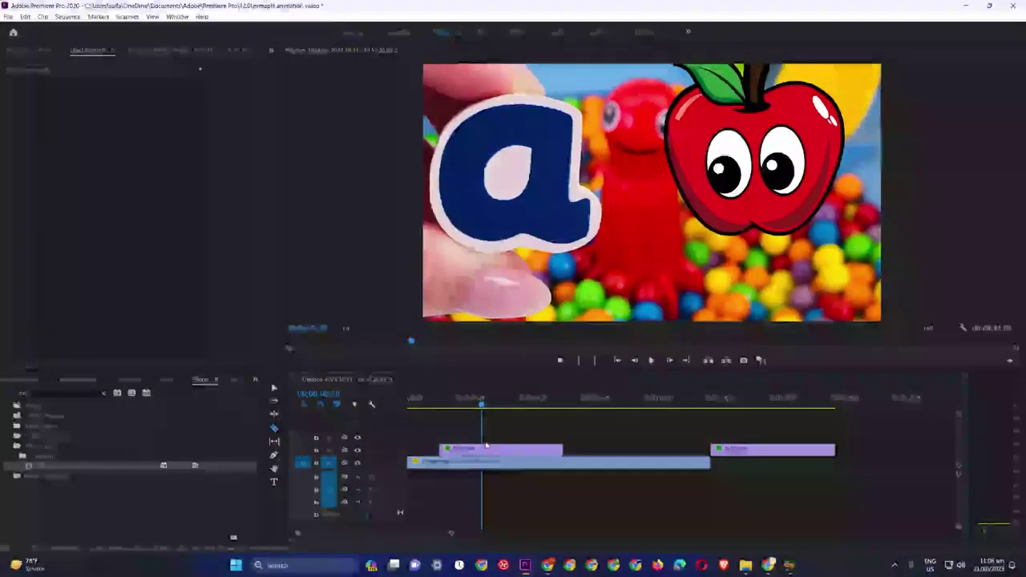
pyautogui.press('c')
pyautogui.click(483, 451)
# - Move the cut-off remainder of the eyes clip to track V4, past the end of the main clip
pyautogui.press('v')
pyautogui.click(505, 449)
pyautogui.moveTo(506, 451); pyautogui.dragTo(797, 424)
# - Move the second BLUE.mp4 clip on V2 back over the main clip's end and adjust its left and right crop to show only the letter A
pyautogui.click(717, 404)
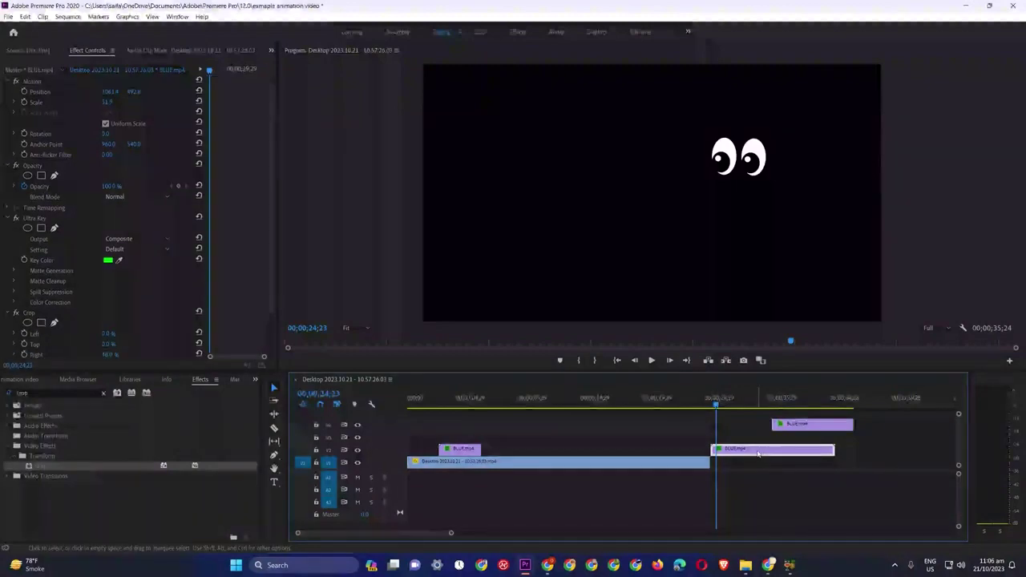
pyautogui.moveTo(732, 453); pyautogui.dragTo(731, 452)
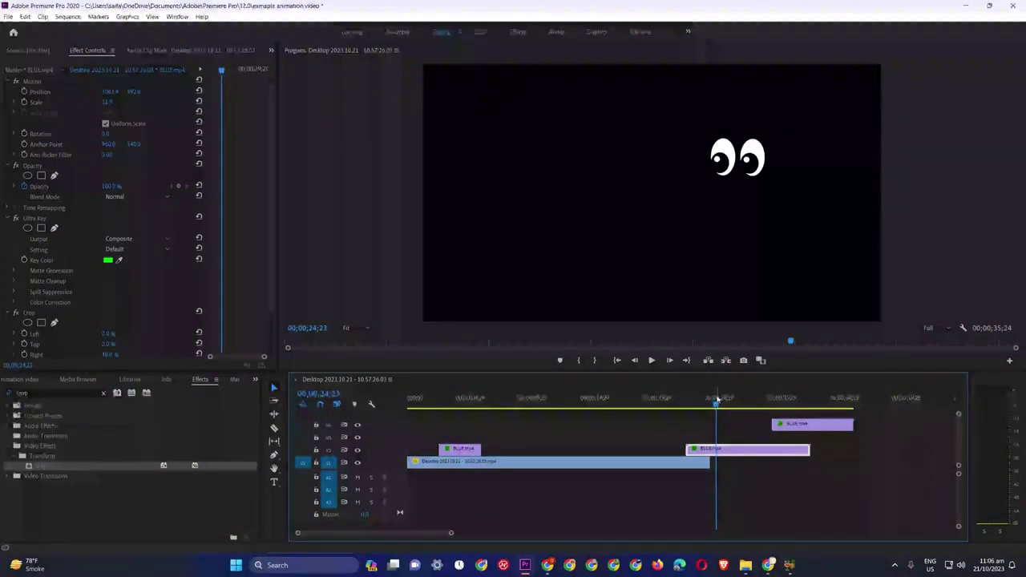
pyautogui.moveTo(718, 402); pyautogui.dragTo(695, 406)
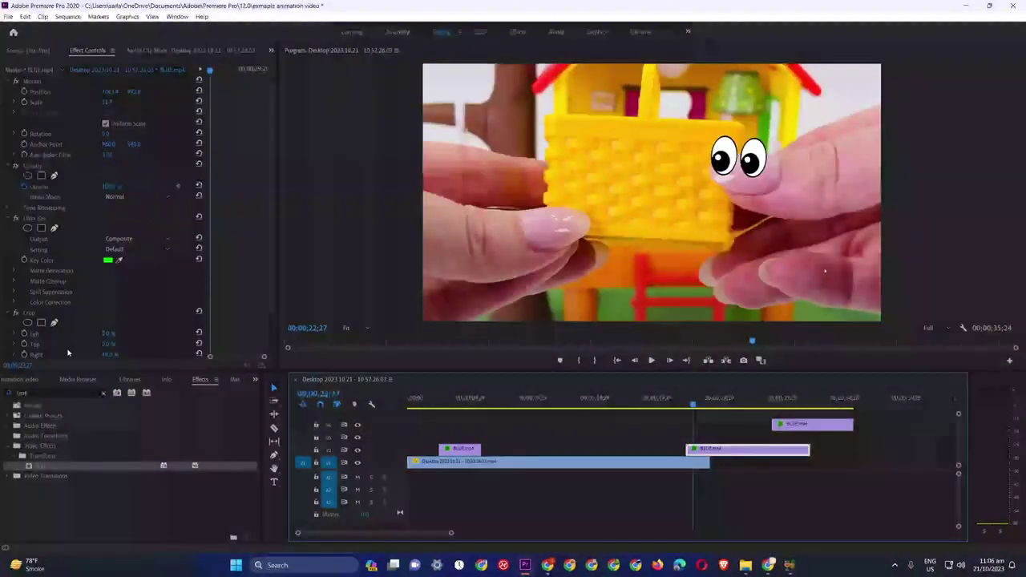
pyautogui.scroll(-2, 104, 310)
pyautogui.moveTo(104, 306)
pyautogui.mouseDown()
pyautogui.moveTo(128, 306)
pyautogui.moveTo(84, 307)
pyautogui.mouseUp()
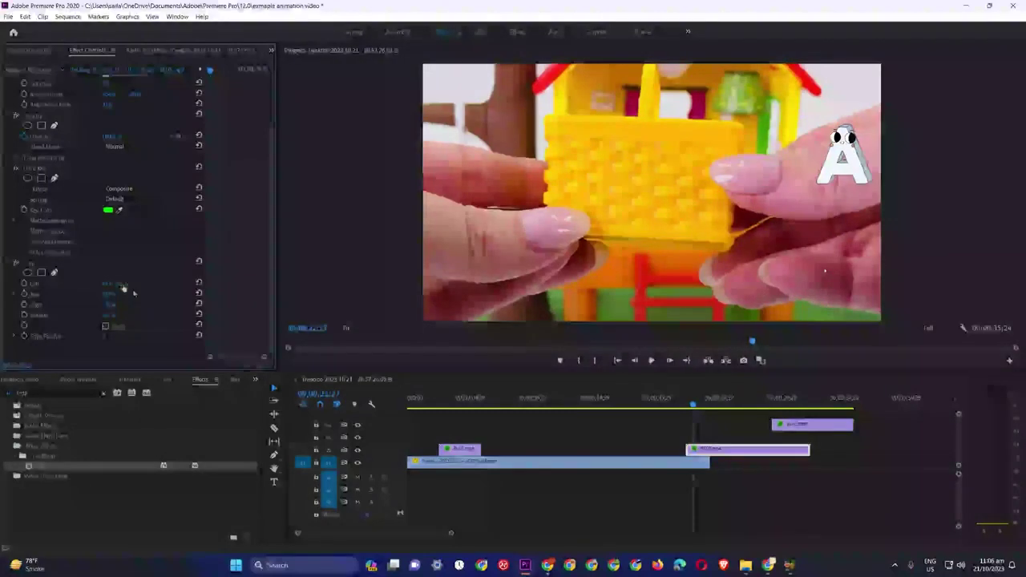
# - Cut the letter A clip at 00;00;26;12 and move the letter and cloud overlays over the main clip, aligned to start together
pyautogui.moveTo(694, 407); pyautogui.dragTo(737, 406)
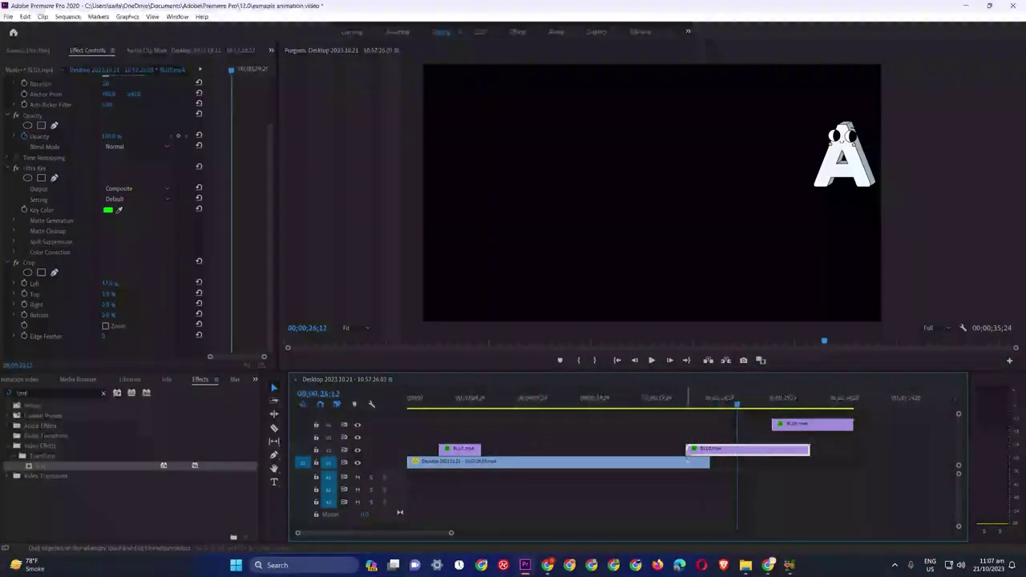
pyautogui.moveTo(716, 454); pyautogui.dragTo(553, 452)
pyautogui.moveTo(421, 398); pyautogui.dragTo(393, 398)
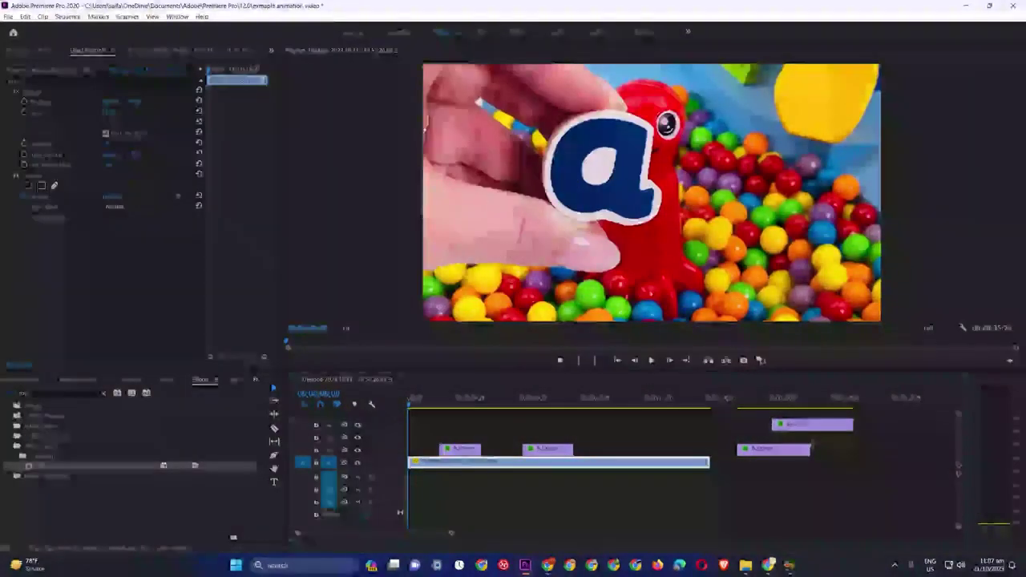
pyautogui.moveTo(786, 449); pyautogui.dragTo(499, 442)
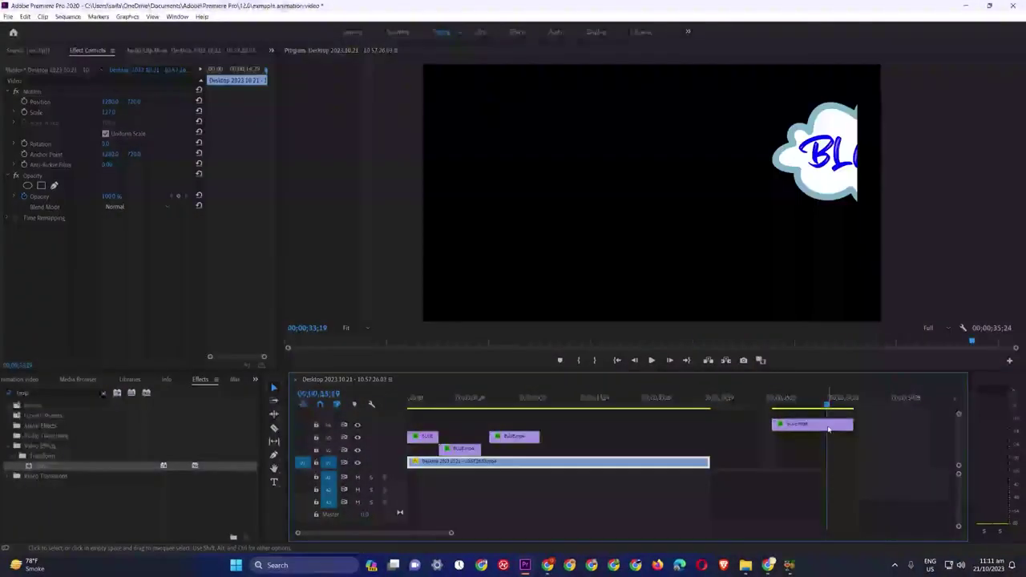
pyautogui.moveTo(828, 430); pyautogui.dragTo(742, 439)
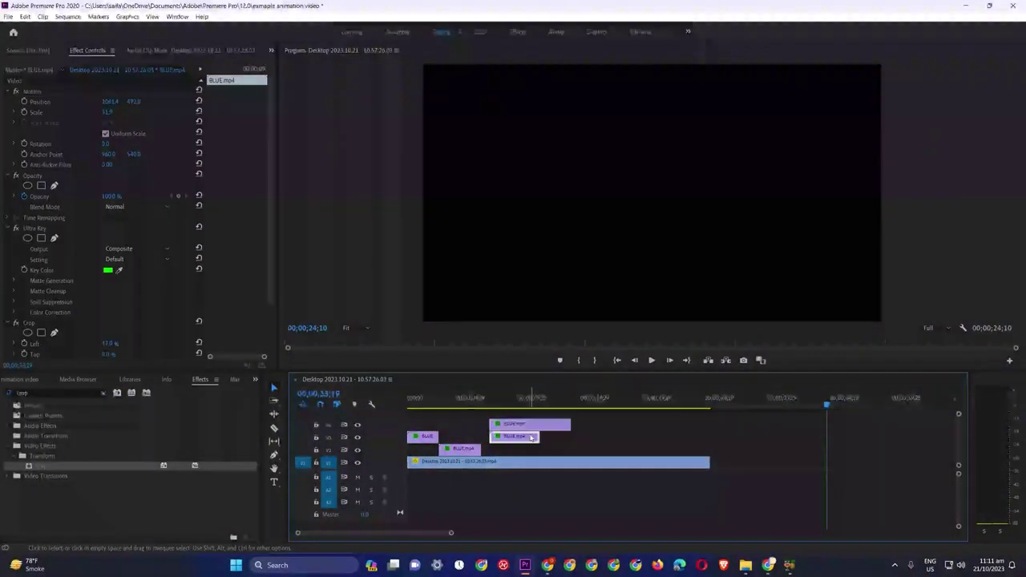
# - Delete the cropped letter overlay above the main clip on V3, then split the V4 cloud clip and separate its opening part
pyautogui.press('Delete')
pyautogui.moveTo(545, 401); pyautogui.dragTo(561, 403)
pyautogui.click(563, 426)
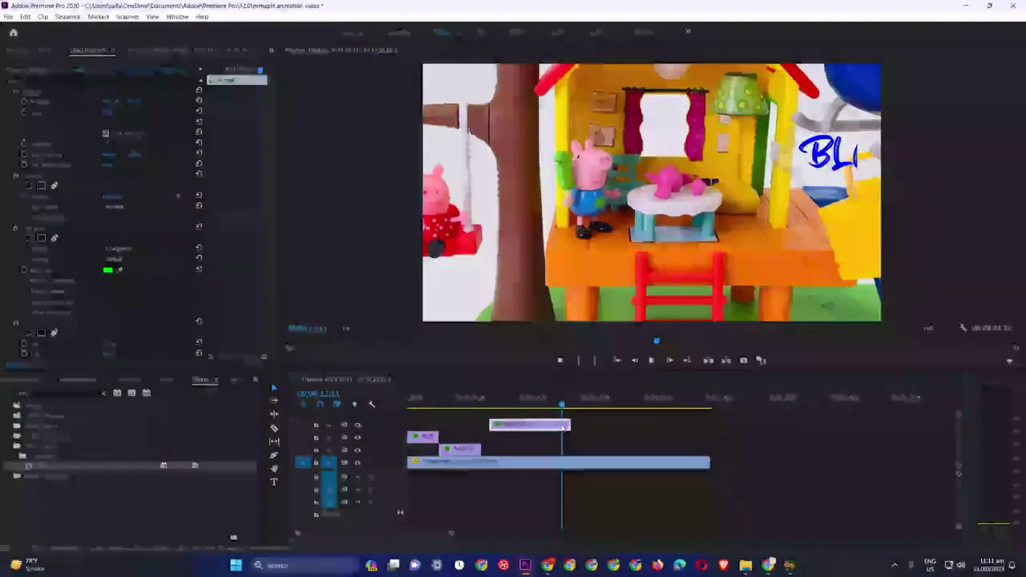
pyautogui.scroll(-1, 97, 329)
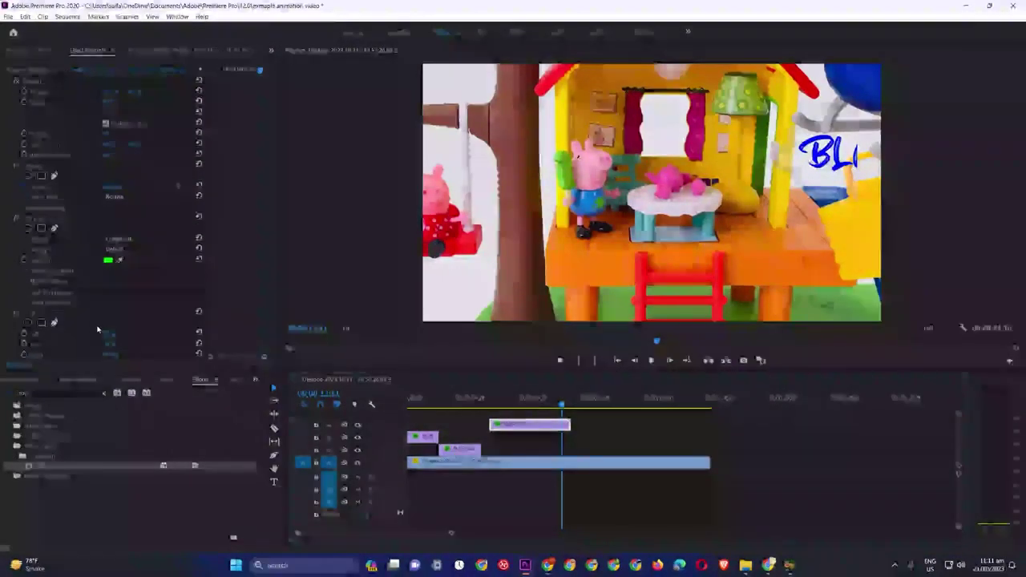
pyautogui.scroll(-2, 97, 329)
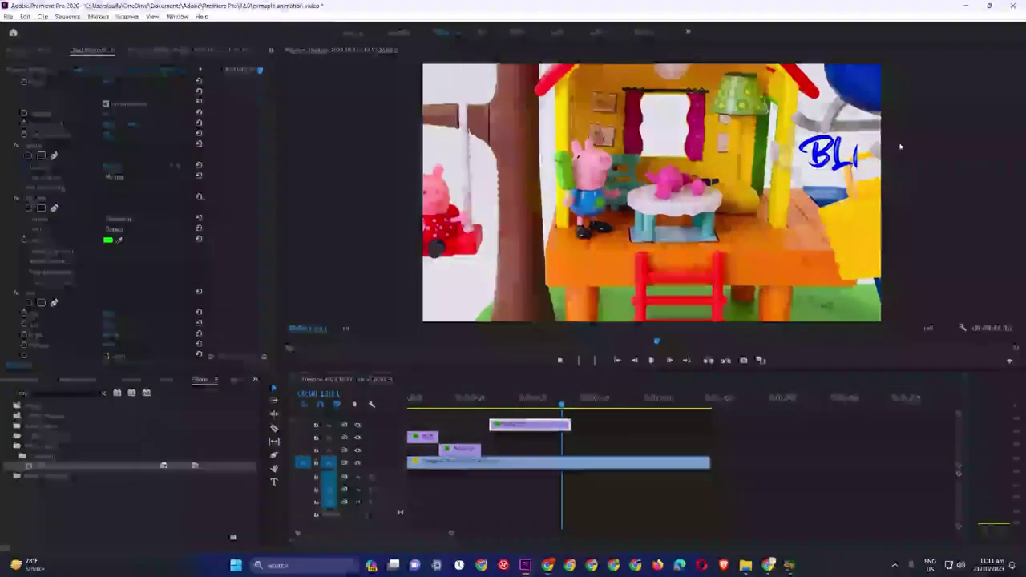
pyautogui.click(32, 292)
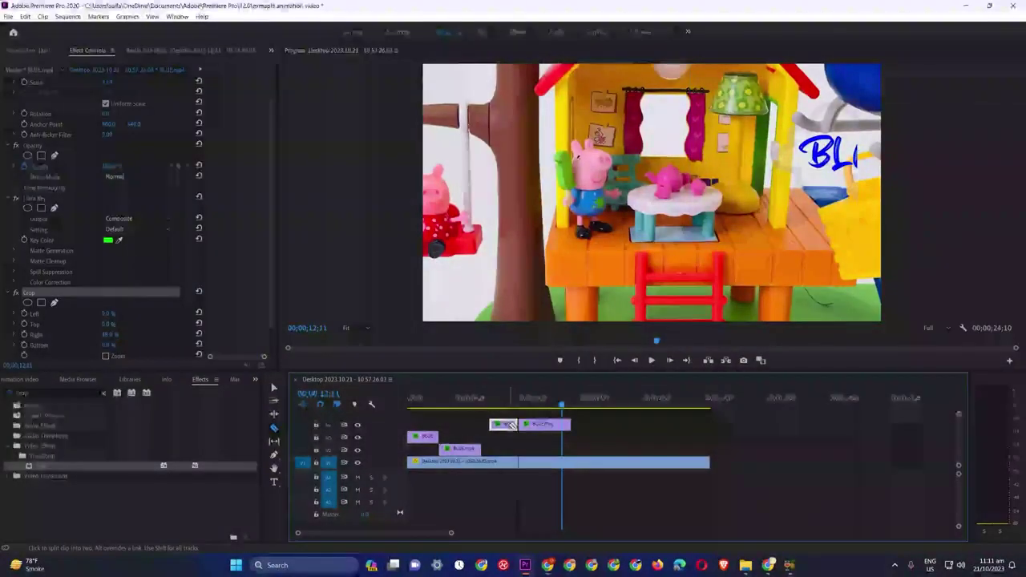
pyautogui.moveTo(509, 426); pyautogui.dragTo(505, 425)
# - Remove the Crop effect from the remaining part of the BLUE cloud clip on V4
pyautogui.moveTo(561, 404); pyautogui.dragTo(548, 429)
pyautogui.click(547, 430)
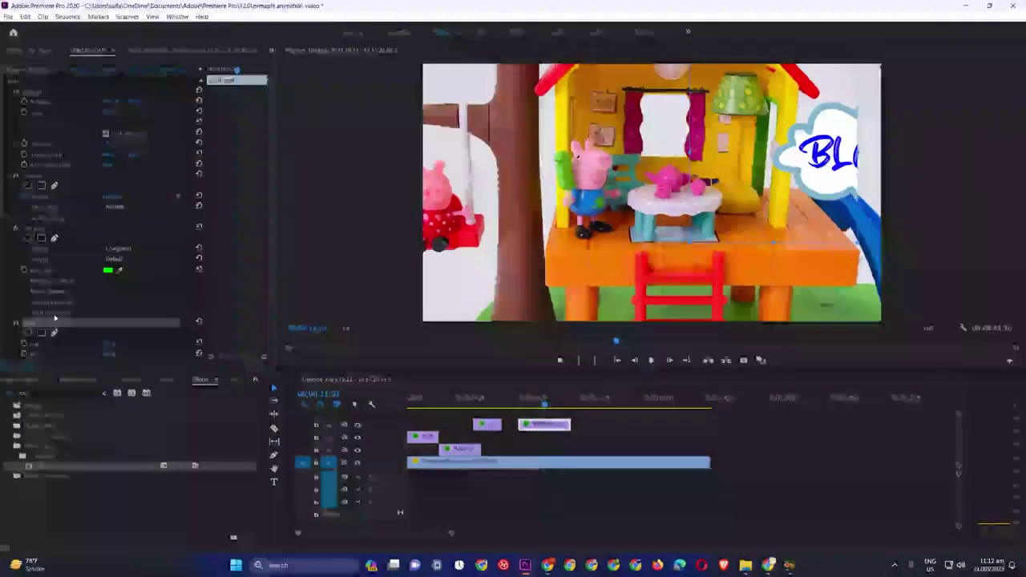
pyautogui.hotkey('ctrl', 'z')
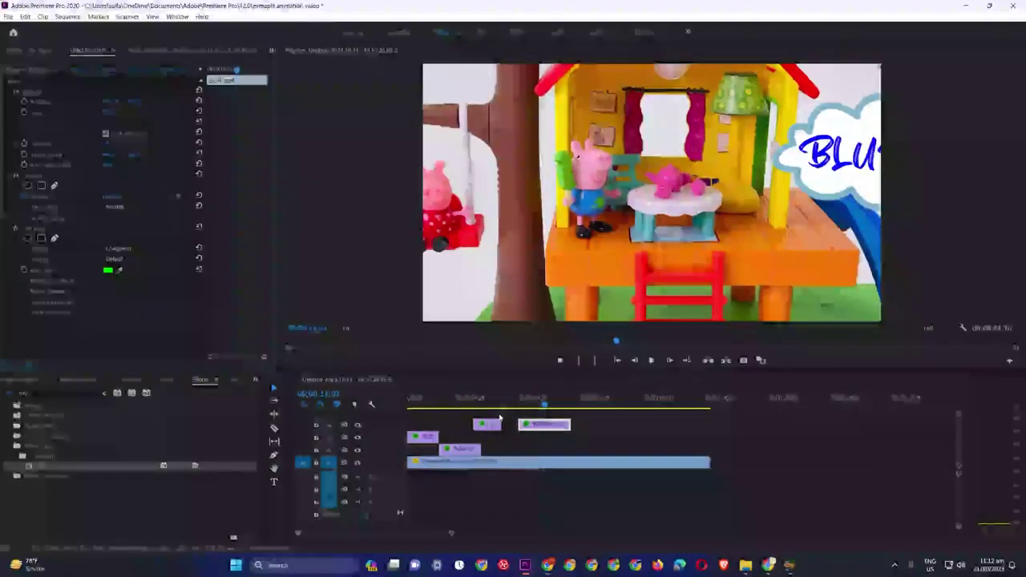
# - Delete the cut-off opening part of the cloud clip and move the remaining part to V3, starting where the eyes clip ends
pyautogui.moveTo(499, 414); pyautogui.dragTo(473, 429)
pyautogui.click(458, 426)
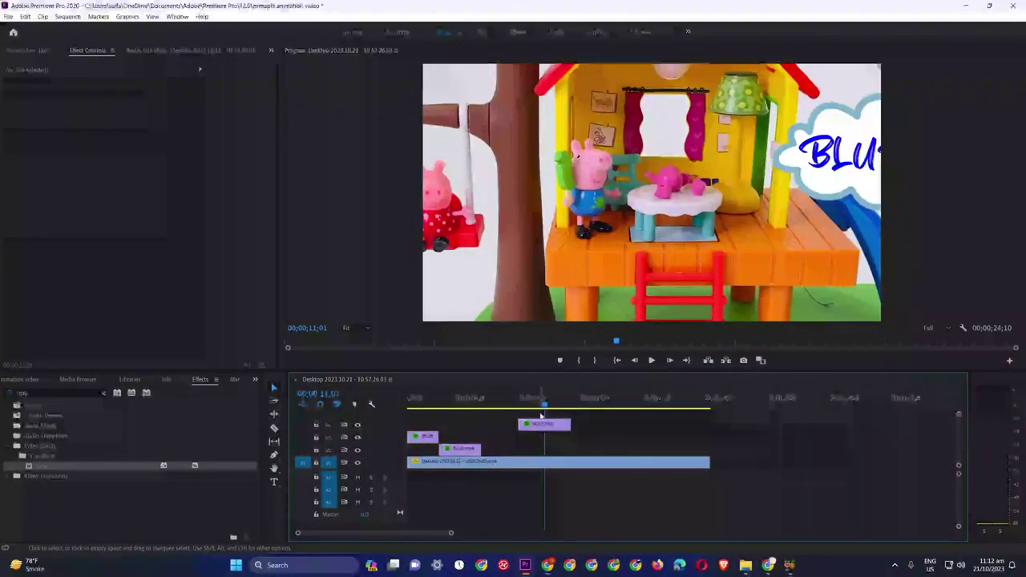
pyautogui.moveTo(543, 425); pyautogui.dragTo(508, 437)
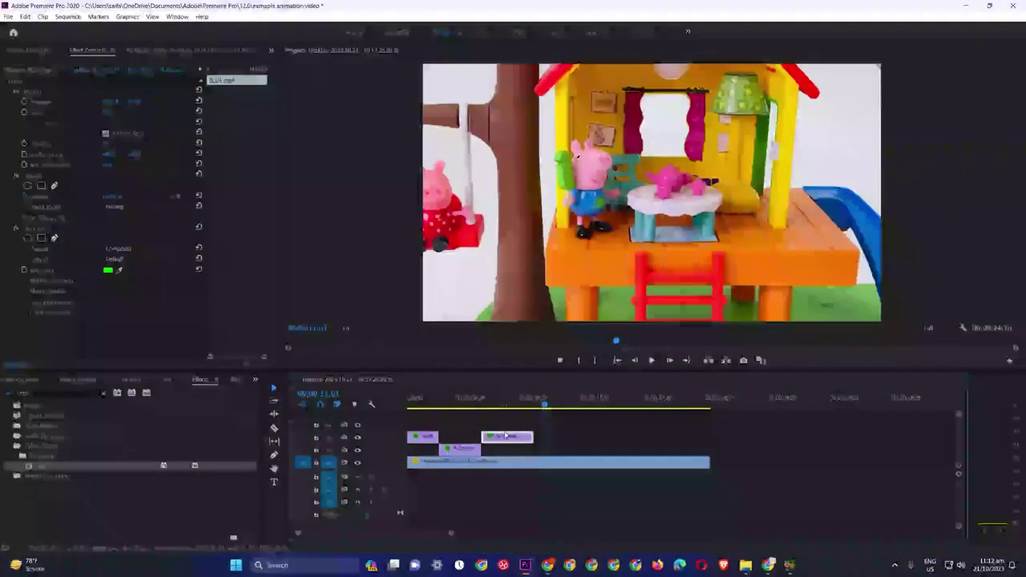
# - Scale down and reposition the cloud overlay so the whole word BLUE fits inside the frame beside the letter a
pyautogui.moveTo(545, 402); pyautogui.dragTo(491, 402)
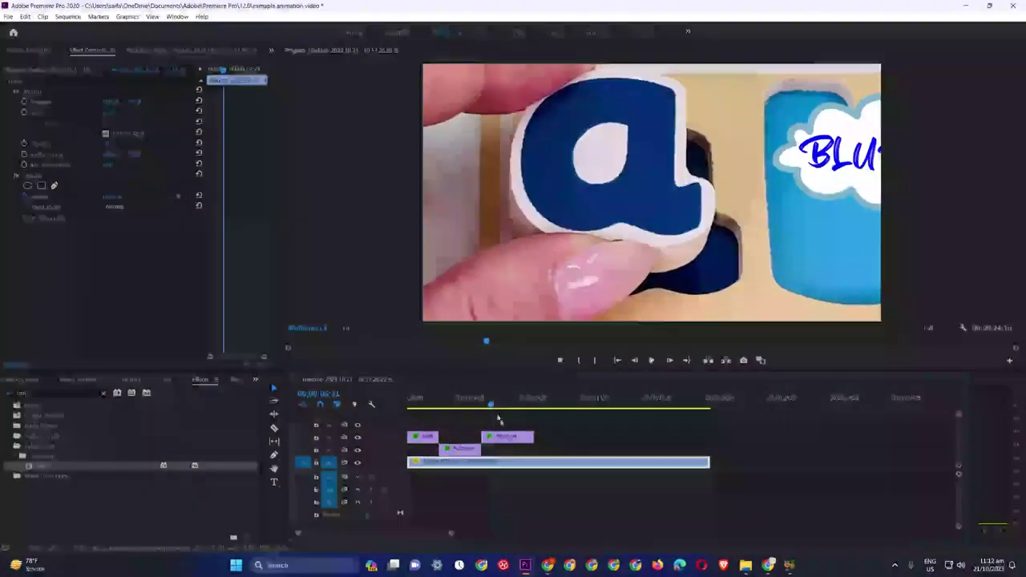
pyautogui.moveTo(111, 113); pyautogui.dragTo(0, 102)
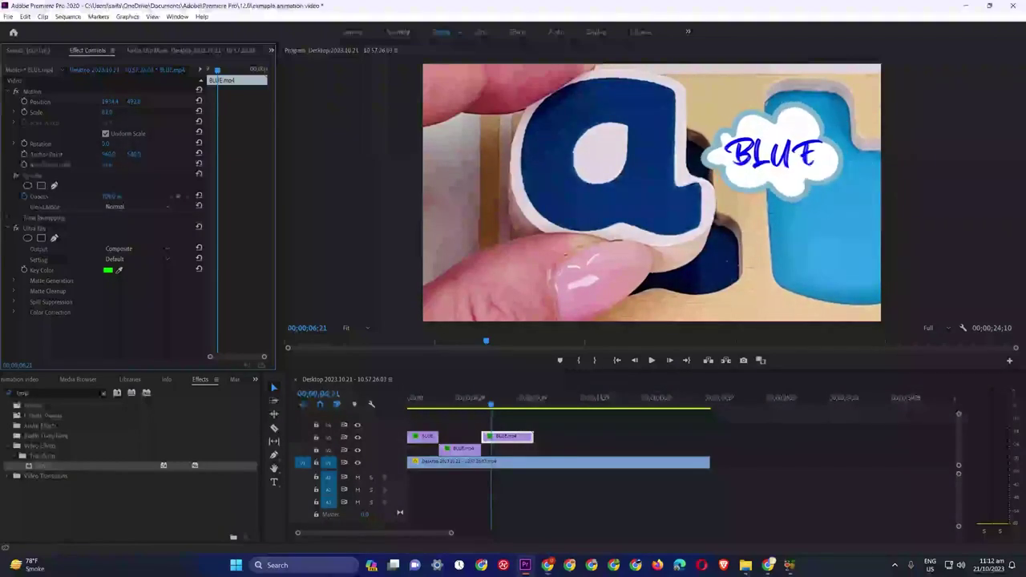
pyautogui.click(487, 404)
pyautogui.moveTo(486, 404)
pyautogui.mouseDown()
pyautogui.moveTo(529, 406)
pyautogui.moveTo(489, 404)
pyautogui.mouseUp()
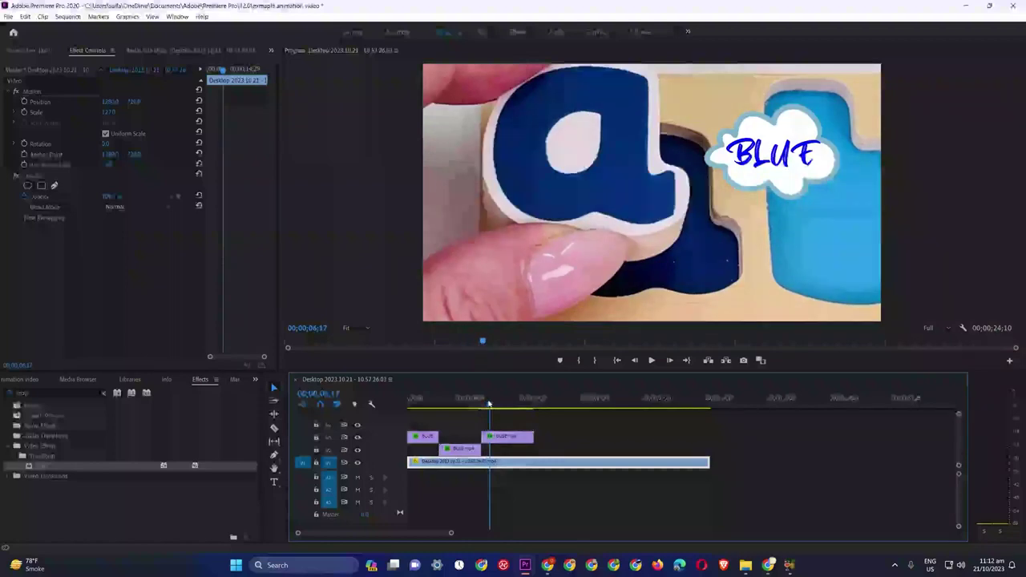
# - Apply the Cross Zoom video transition to the start of the cloud clip on V3
pyautogui.click(102, 393)
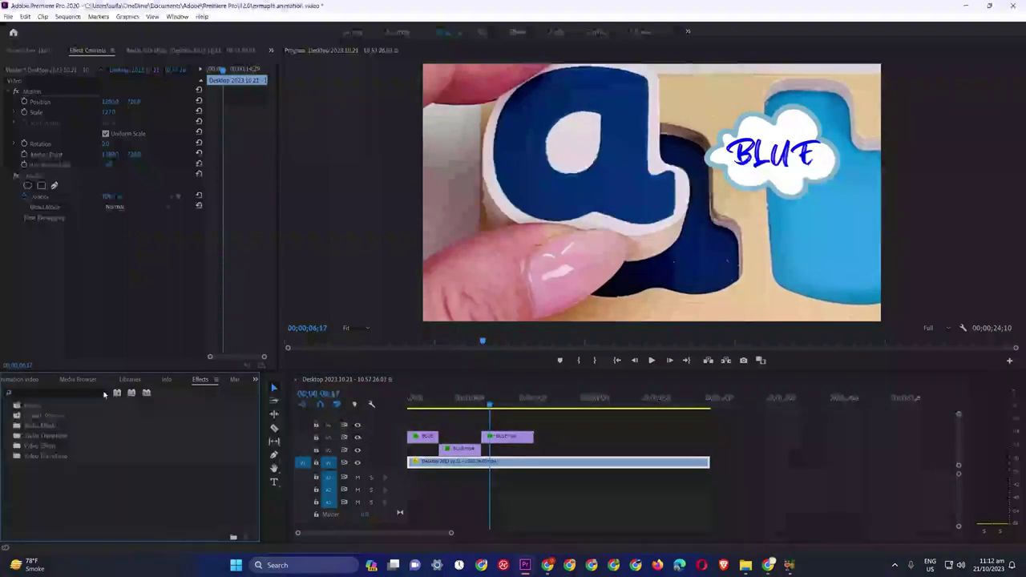
pyautogui.click(10, 458)
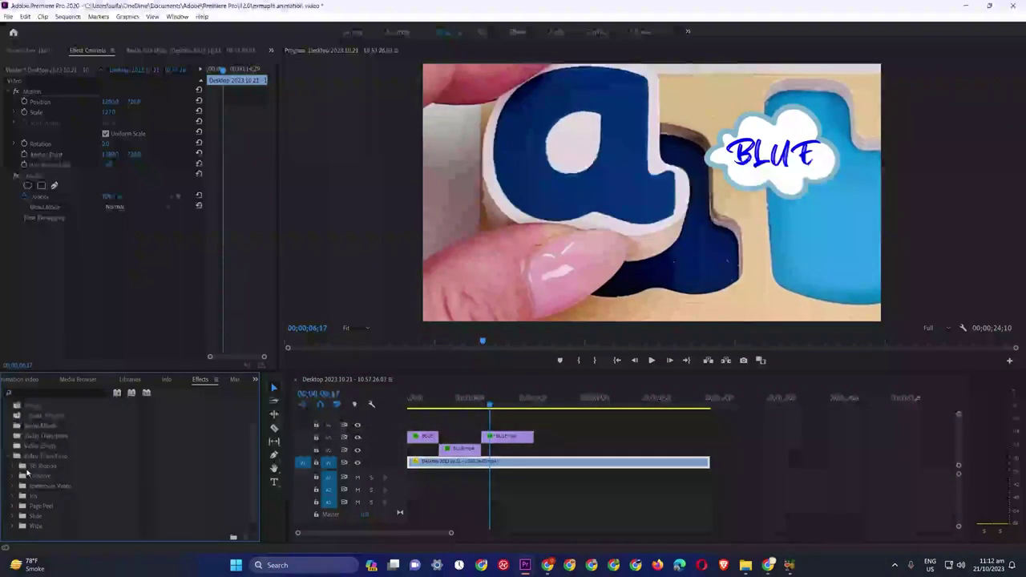
pyautogui.scroll(-1, 27, 473)
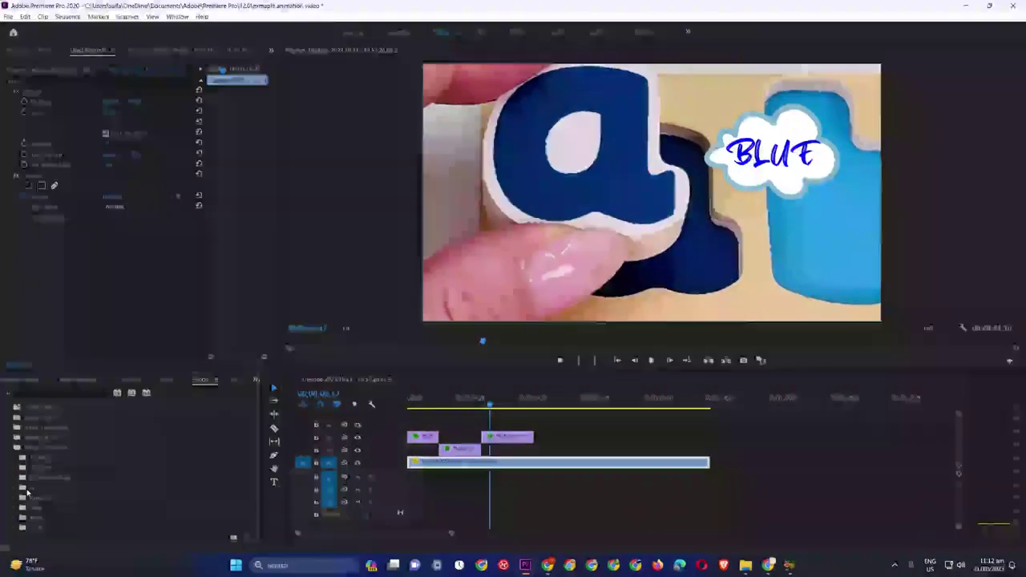
pyautogui.click(13, 529)
pyautogui.click(32, 530)
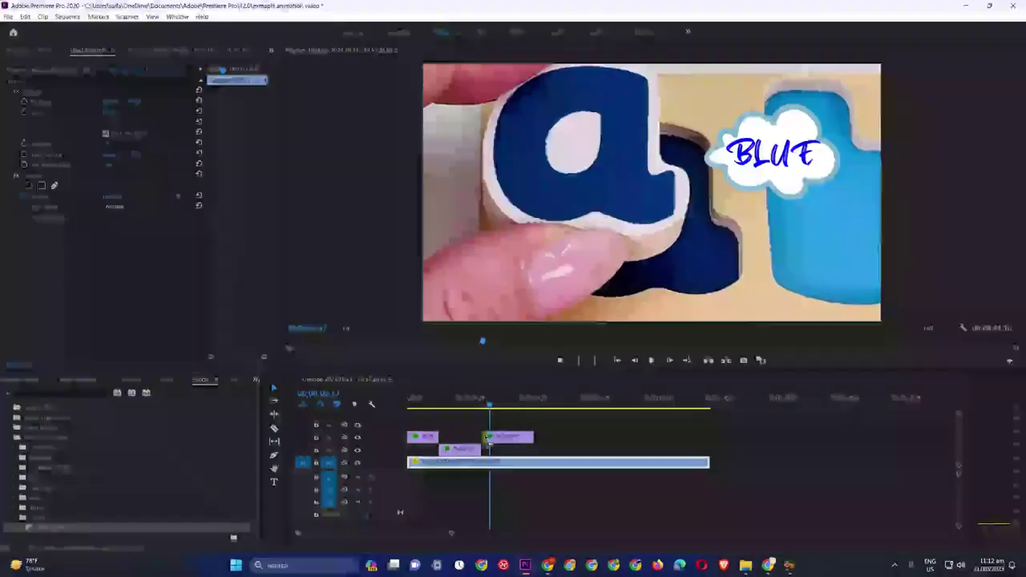
# - Play back the cloud's transition from 00;00;05;14, and replay the sequence from its beginning to check all overlays
pyautogui.moveTo(490, 404); pyautogui.dragTo(474, 405)
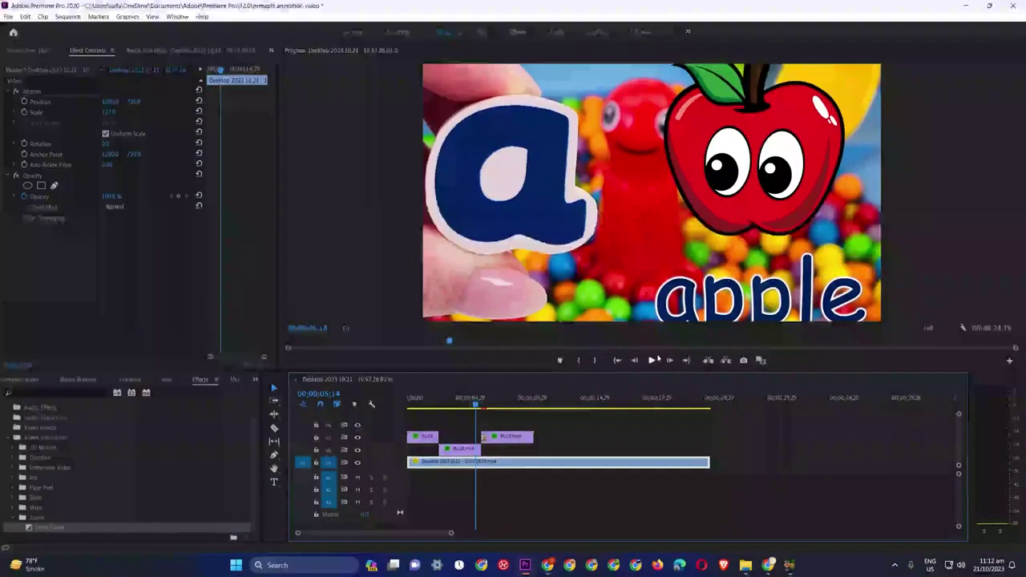
pyautogui.click(652, 360)
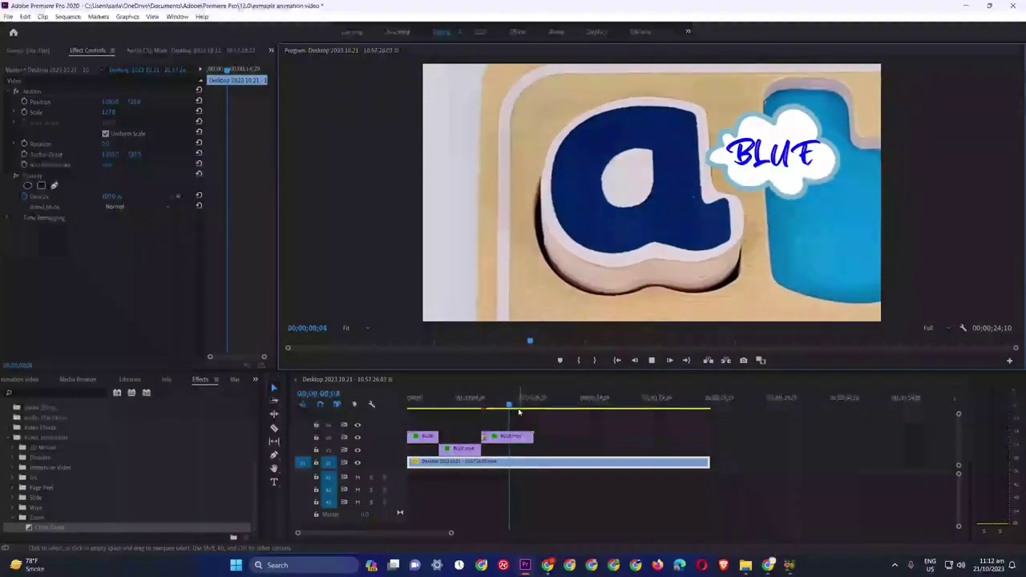
pyautogui.moveTo(533, 406); pyautogui.dragTo(407, 418)
pyautogui.click(648, 361)
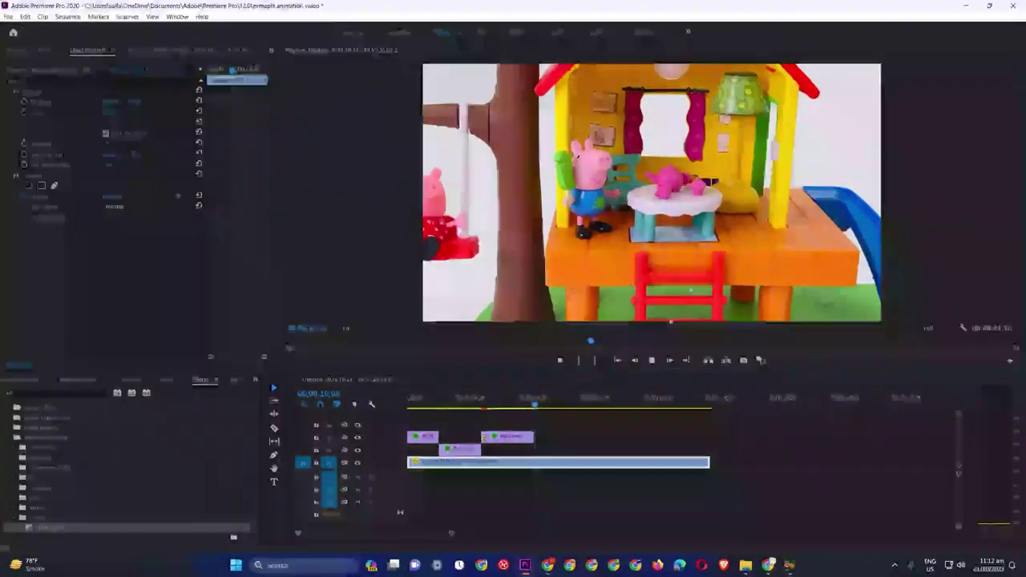
pyautogui.click(652, 362)
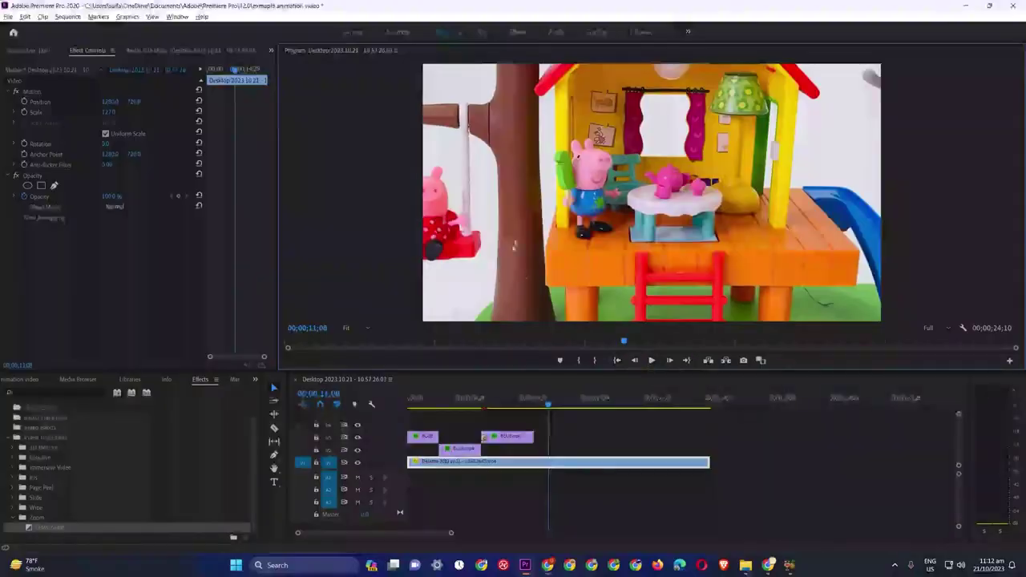